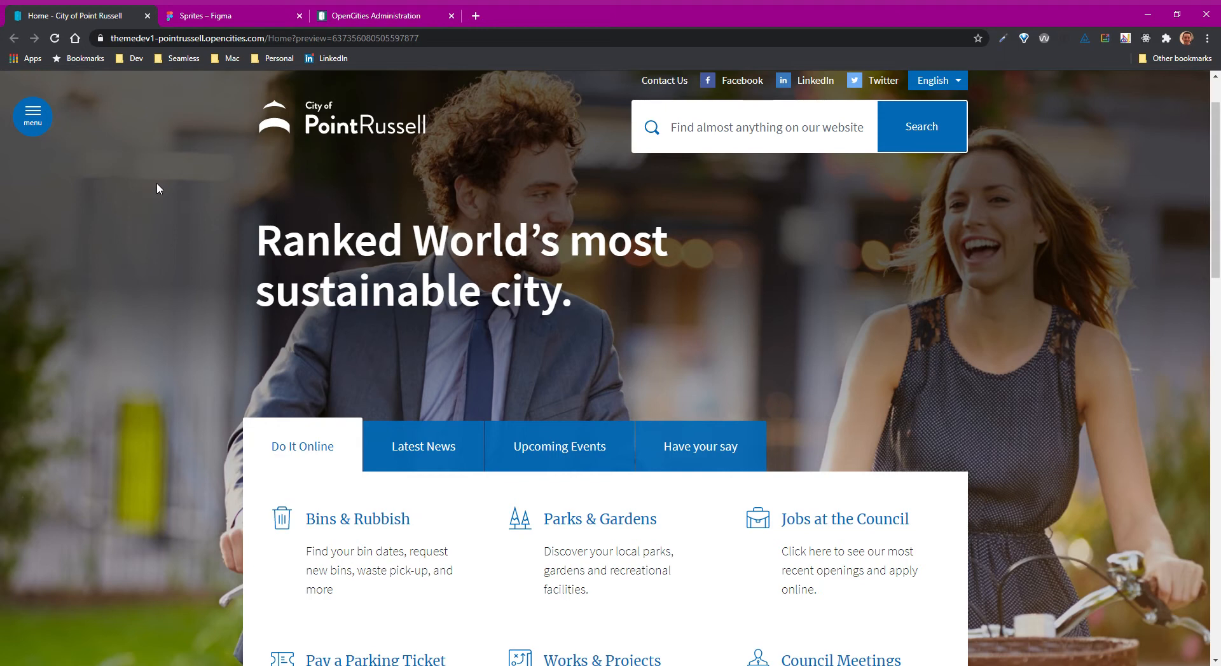
- Look at the logo sprite in Figma, switch to OpenCities Administration and open the Logo demo theme
{"action": "left_click", "coordinate": [197, 16]}
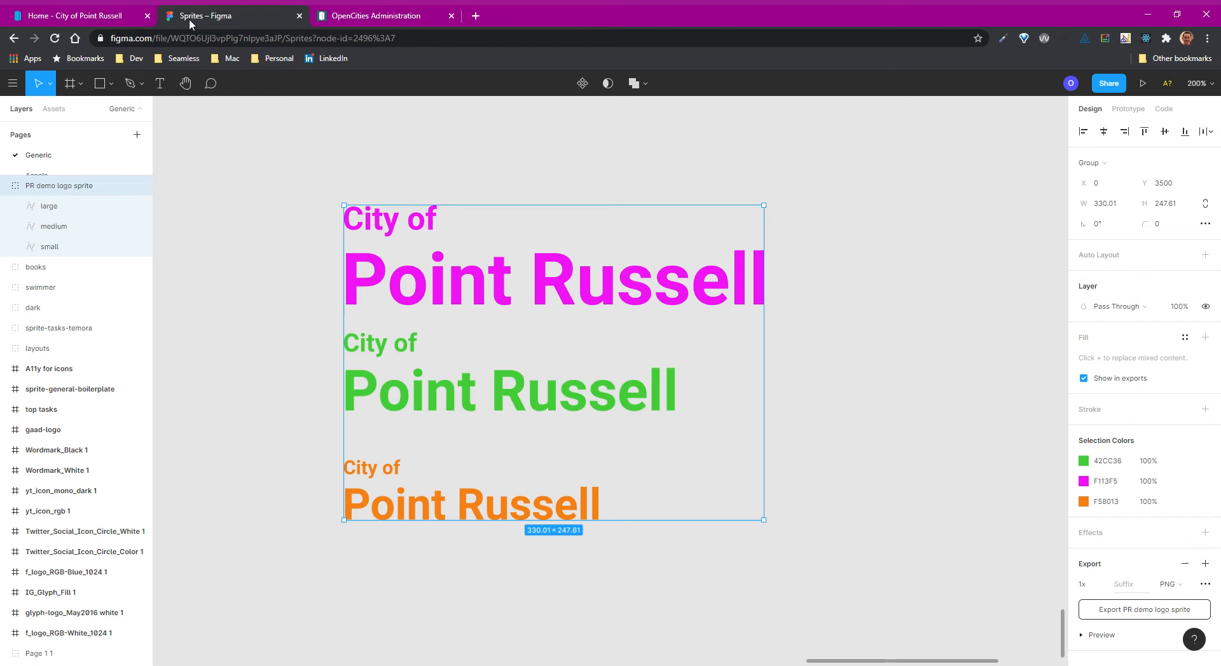
{"action": "left_click", "coordinate": [359, 19]}
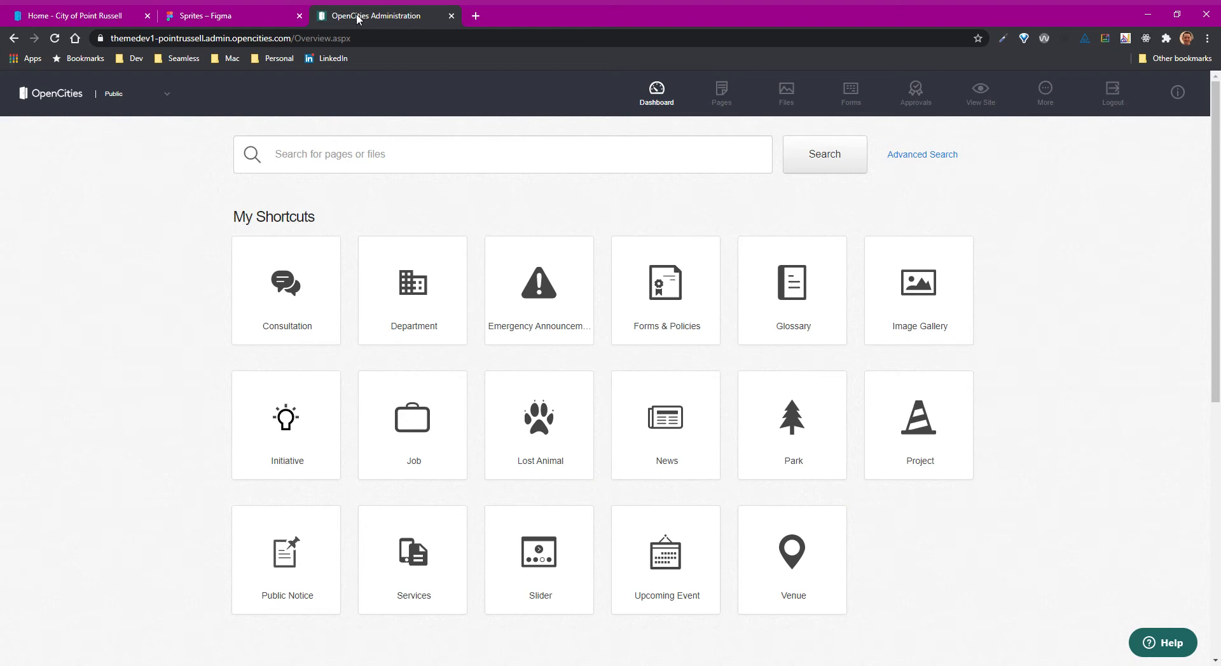
{"action": "left_click", "coordinate": [1036, 103]}
{"action": "left_click", "coordinate": [708, 234]}
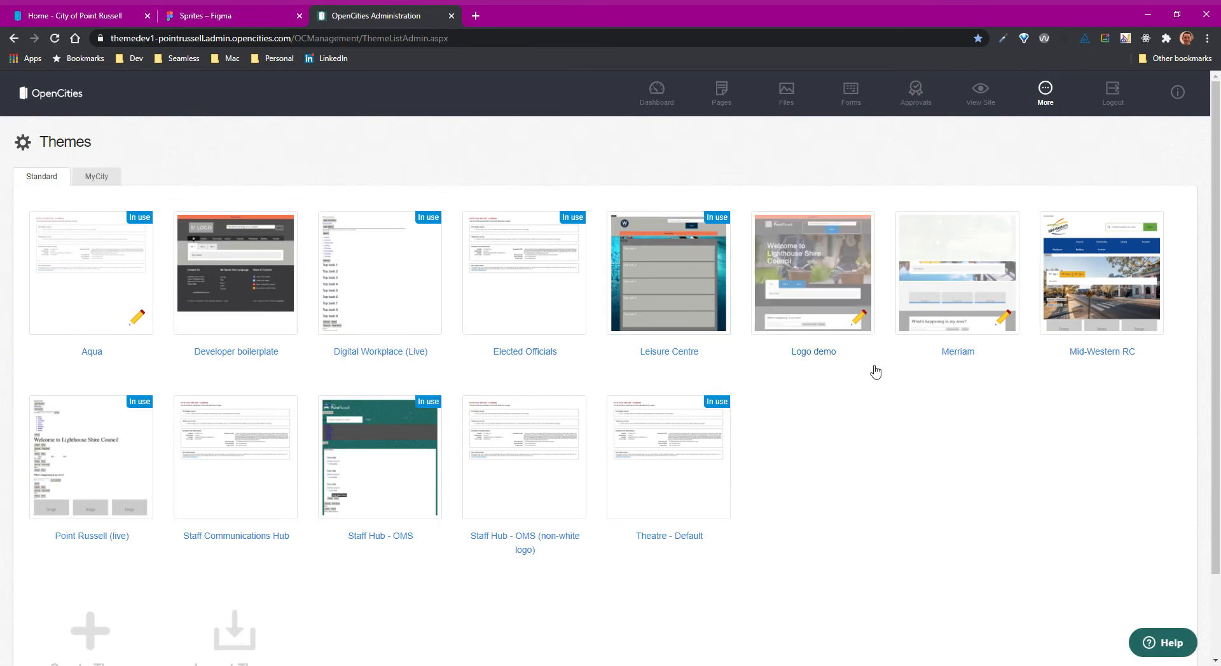
{"action": "left_click", "coordinate": [829, 354]}
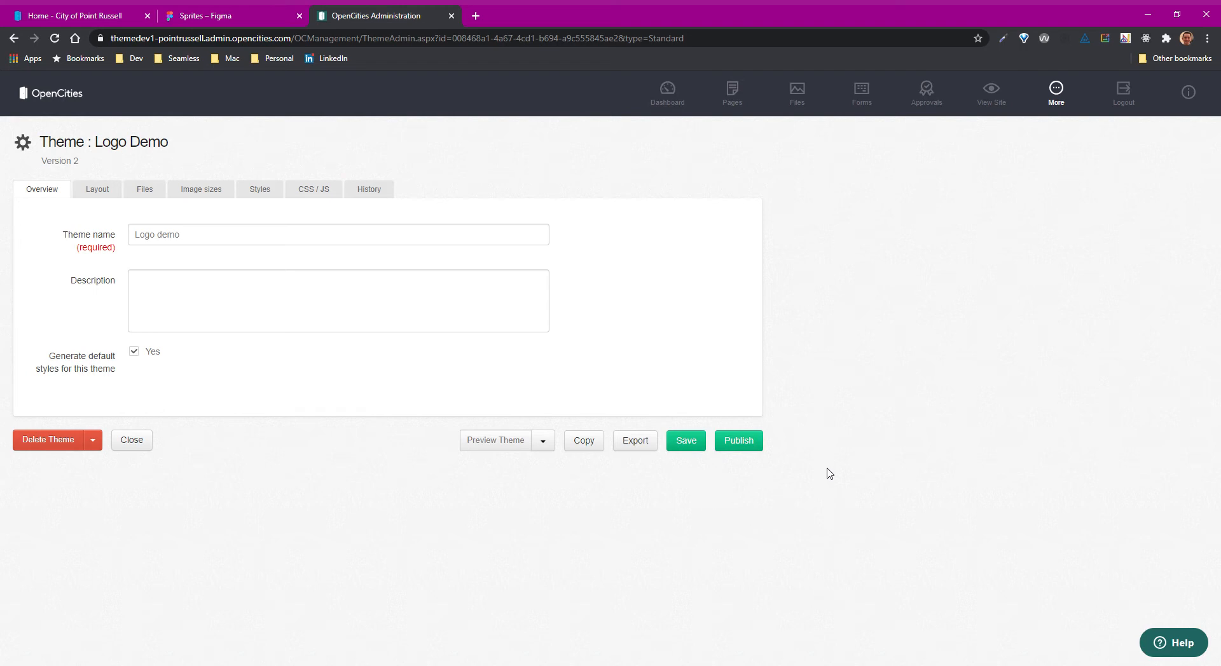
- Upload PR-demo-logo-sprite.svg to the theme's files and save the theme
{"action": "left_click", "coordinate": [142, 193]}
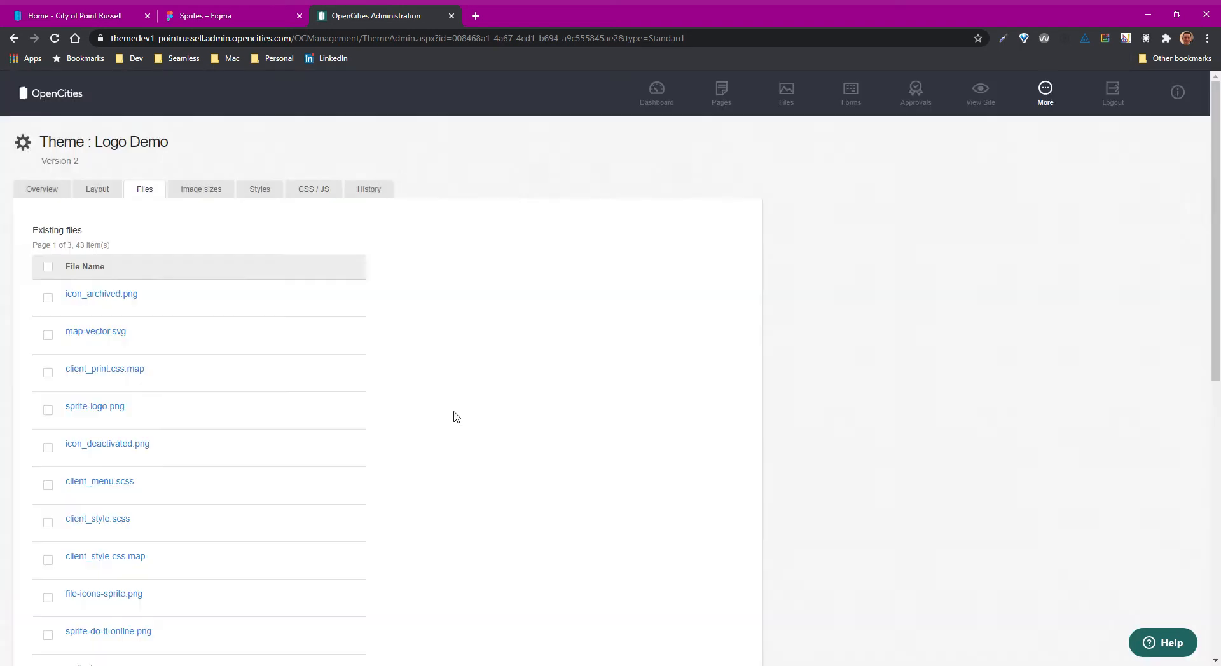
{"action": "scroll", "coordinate": [494, 431], "scroll_direction": "down", "scroll_amount": 6}
{"action": "scroll", "coordinate": [494, 431], "scroll_direction": "down", "scroll_amount": 3}
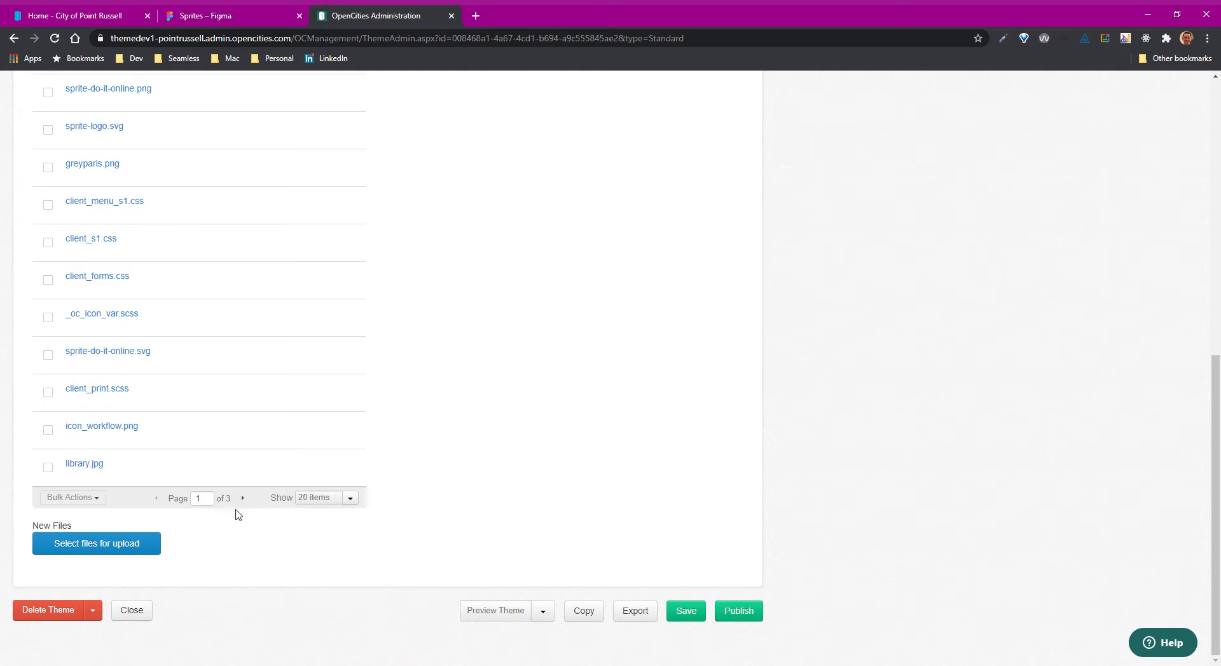
{"action": "left_click", "coordinate": [108, 544]}
{"action": "left_click", "coordinate": [157, 127]}
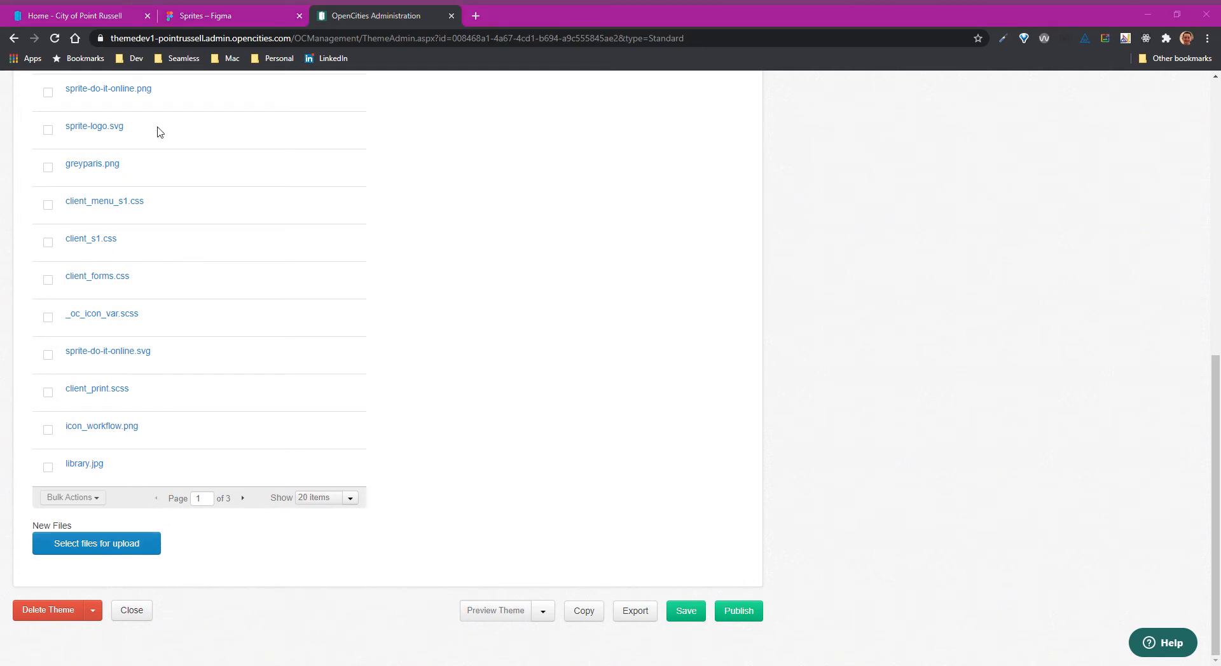
{"action": "left_click", "coordinate": [507, 330]}
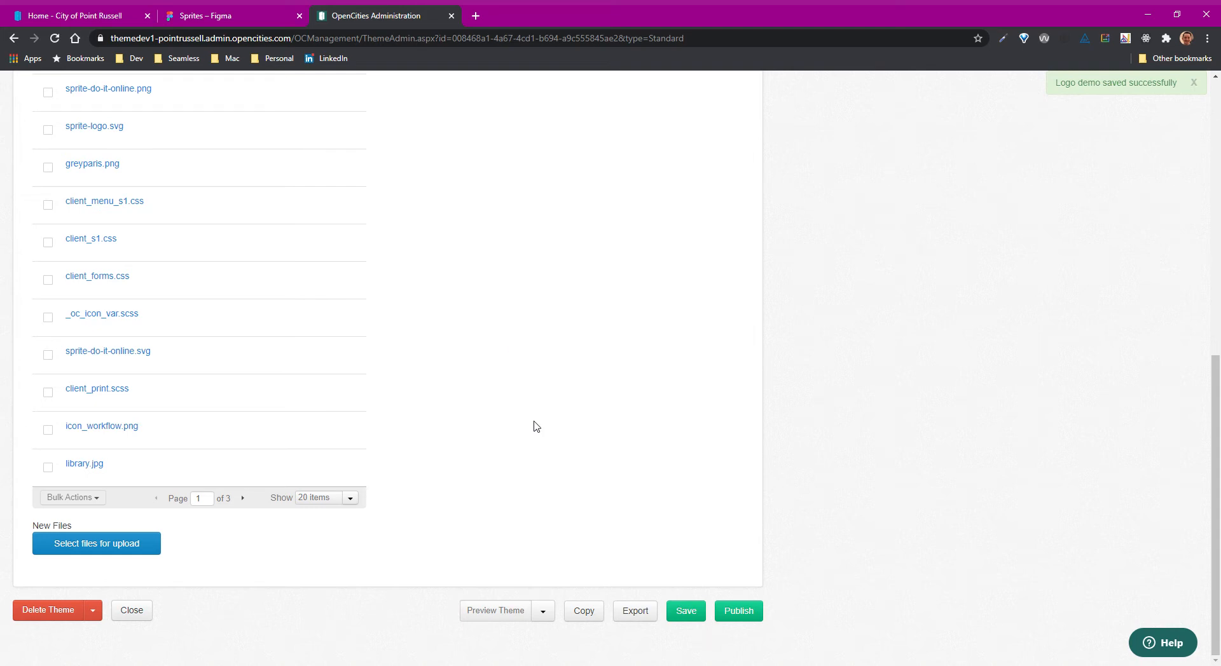
- In the theme's header styles, set the logo's primary sprite sheet to PR-demo-logo-sprite.svg
{"action": "scroll", "coordinate": [534, 426], "scroll_direction": "up", "scroll_amount": 10}
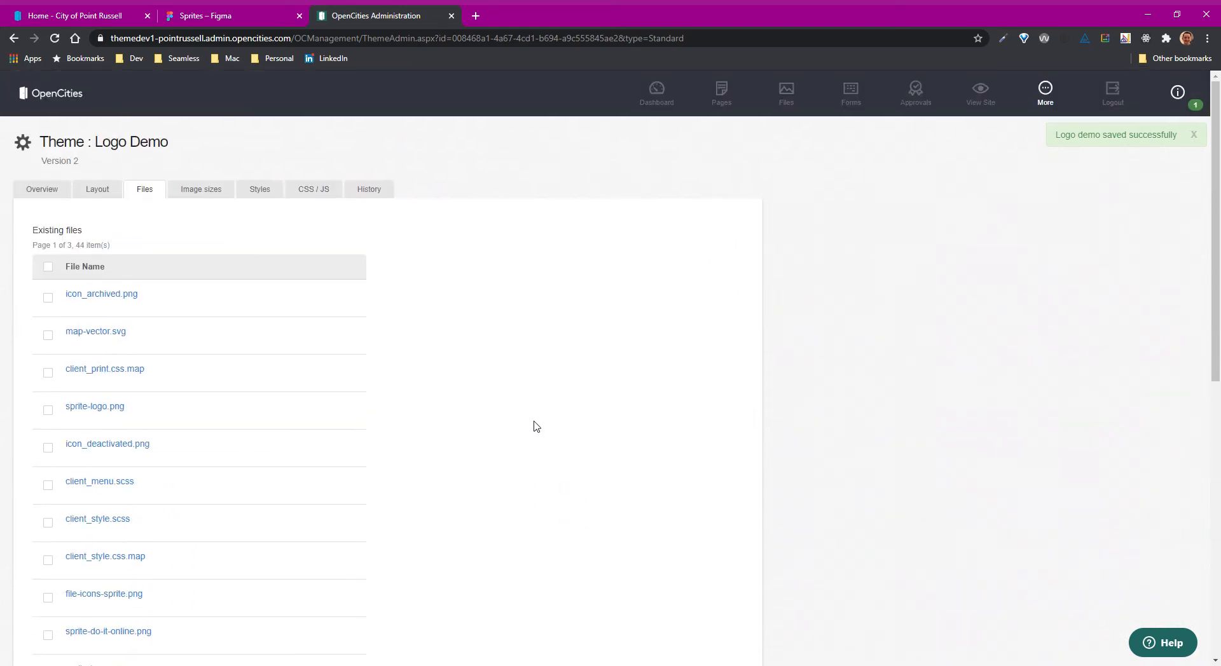
{"action": "left_click", "coordinate": [274, 197]}
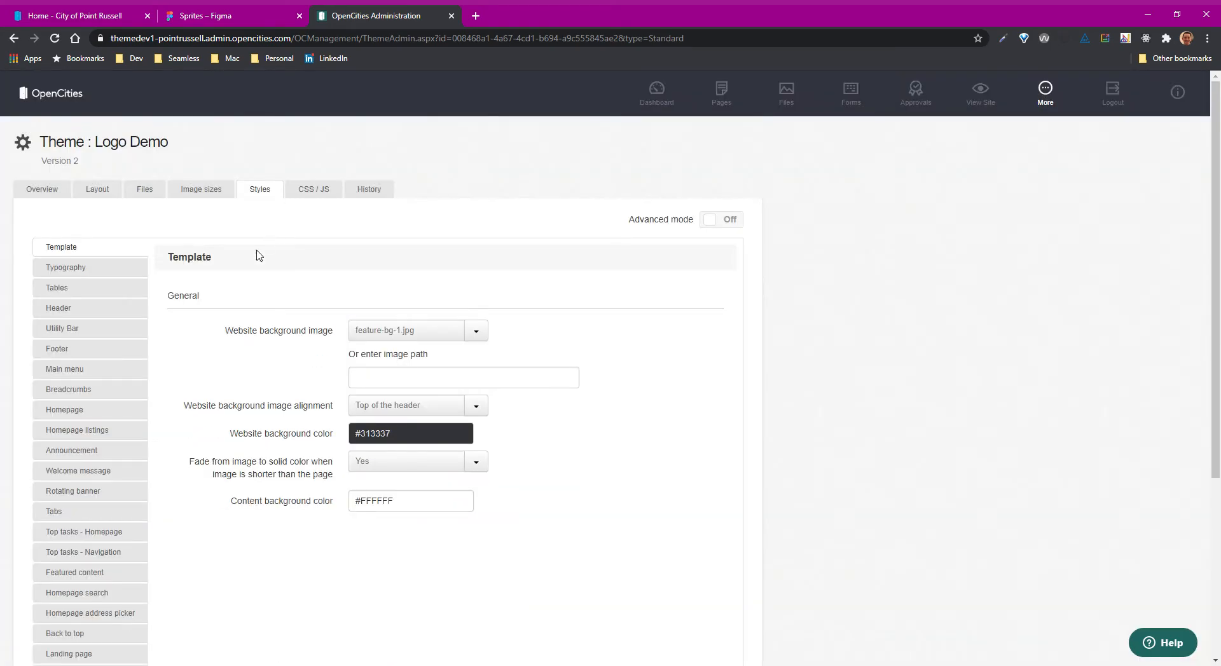
{"action": "left_click", "coordinate": [95, 309]}
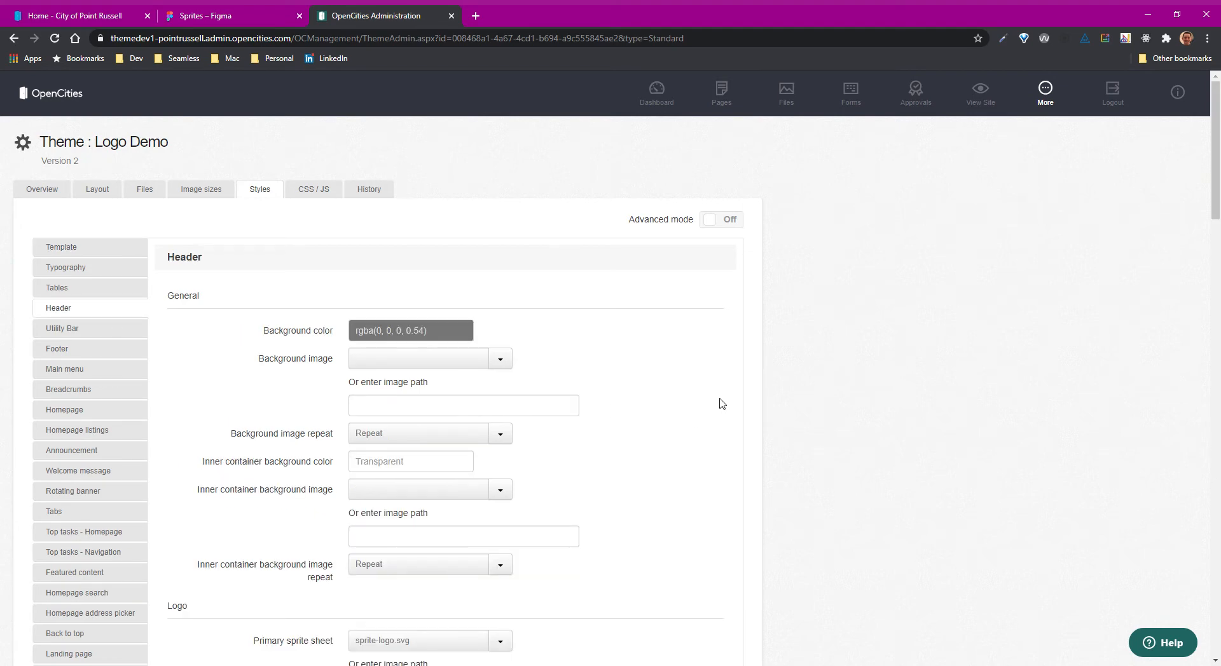
{"action": "scroll", "coordinate": [722, 404], "scroll_direction": "down", "scroll_amount": 3}
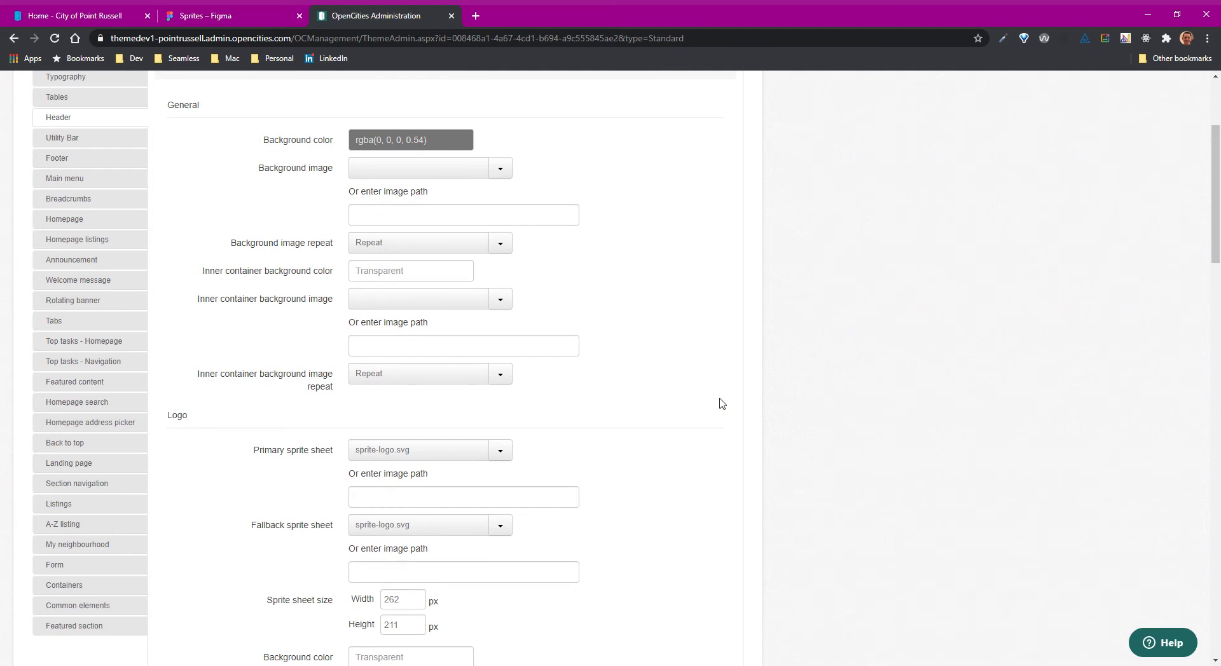
{"action": "scroll", "coordinate": [722, 404], "scroll_direction": "down", "scroll_amount": 3}
{"action": "left_click", "coordinate": [501, 259]}
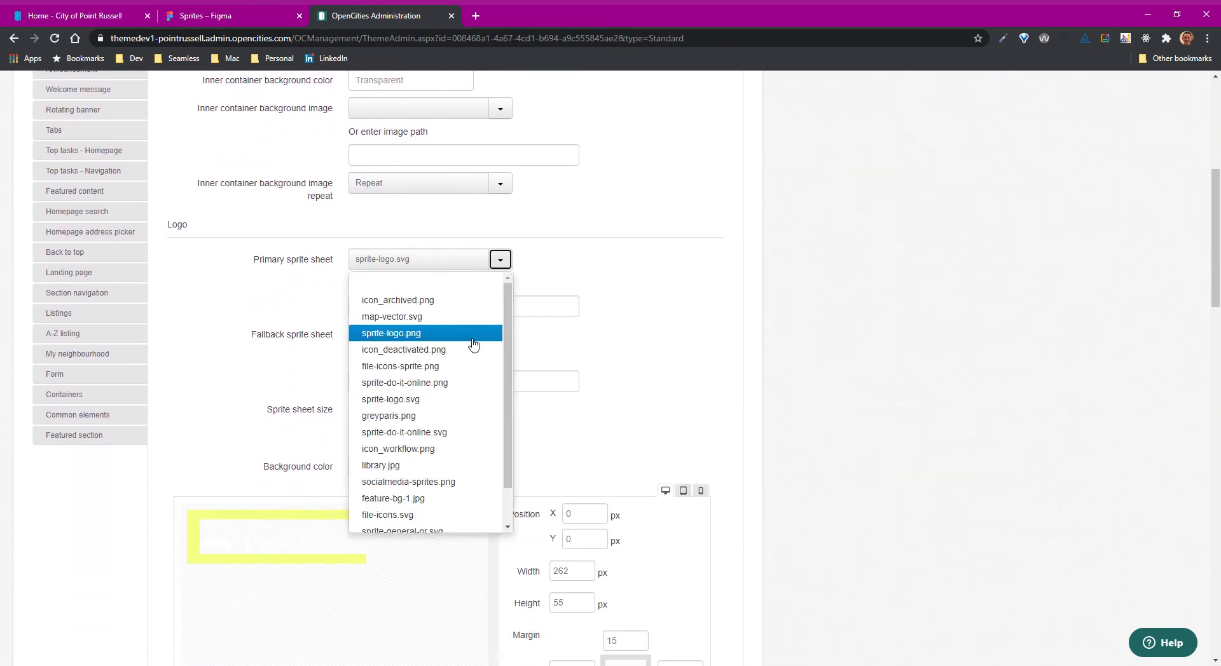
{"action": "scroll", "coordinate": [473, 344], "scroll_direction": "down", "scroll_amount": 2}
{"action": "left_click", "coordinate": [426, 524]}
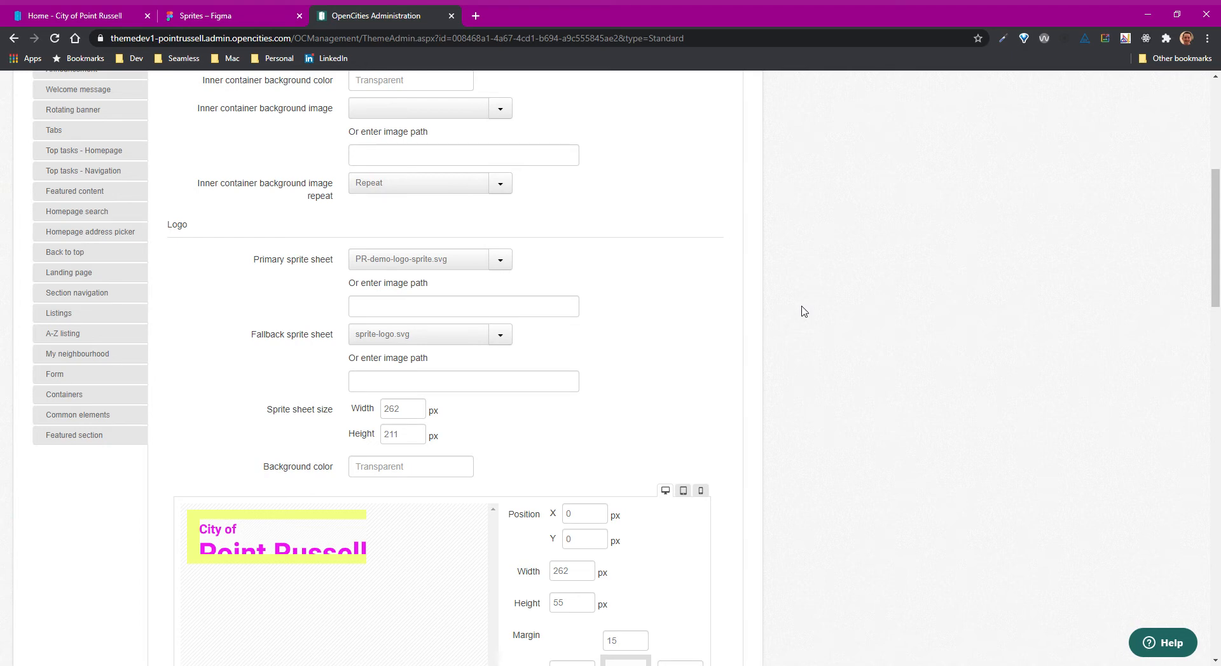
- Set the logo's fallback sprite sheet to PR-demo-logo-sprite.svg as well
{"action": "left_click", "coordinate": [430, 337]}
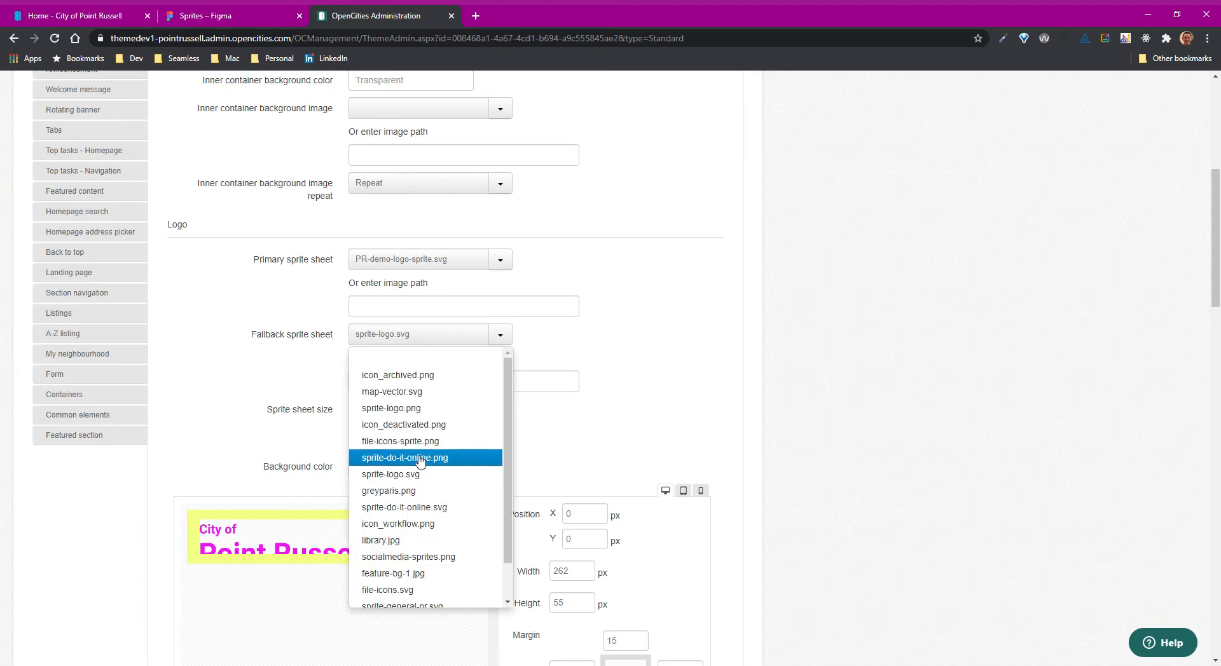
{"action": "scroll", "coordinate": [420, 460], "scroll_direction": "down", "scroll_amount": 2}
{"action": "left_click", "coordinate": [441, 595]}
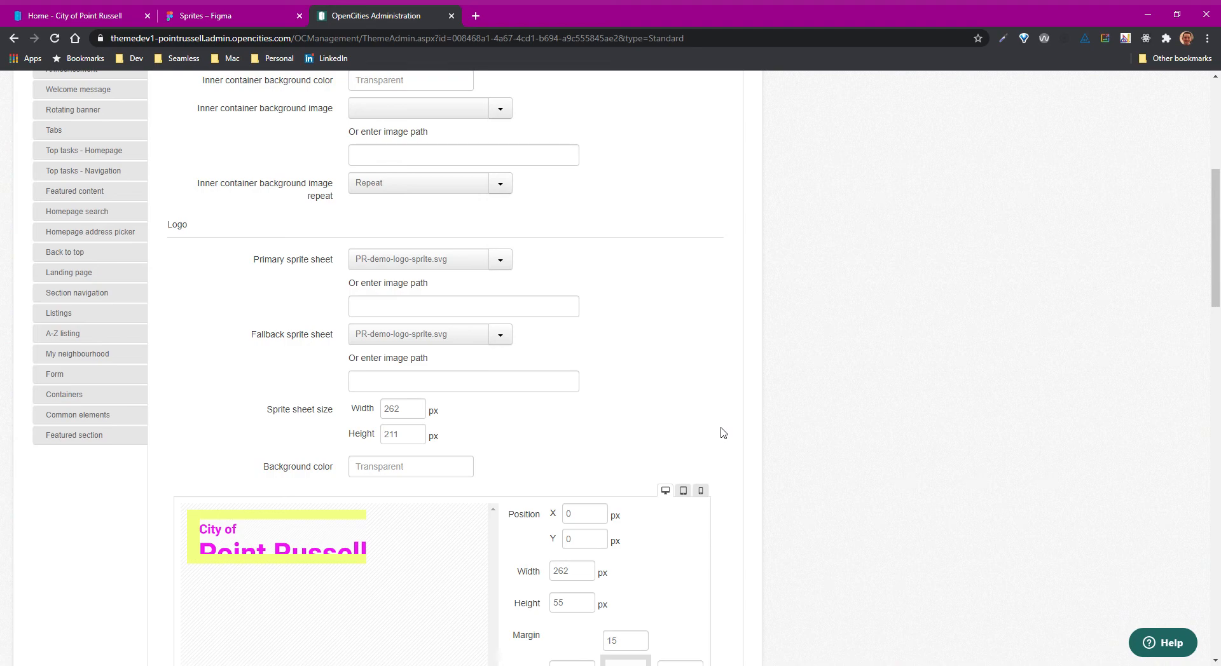
- Set the logo's sprite sheet size to 330 px wide and 248 px high
{"action": "double_click", "coordinate": [411, 415]}
{"action": "type", "text": "330"}
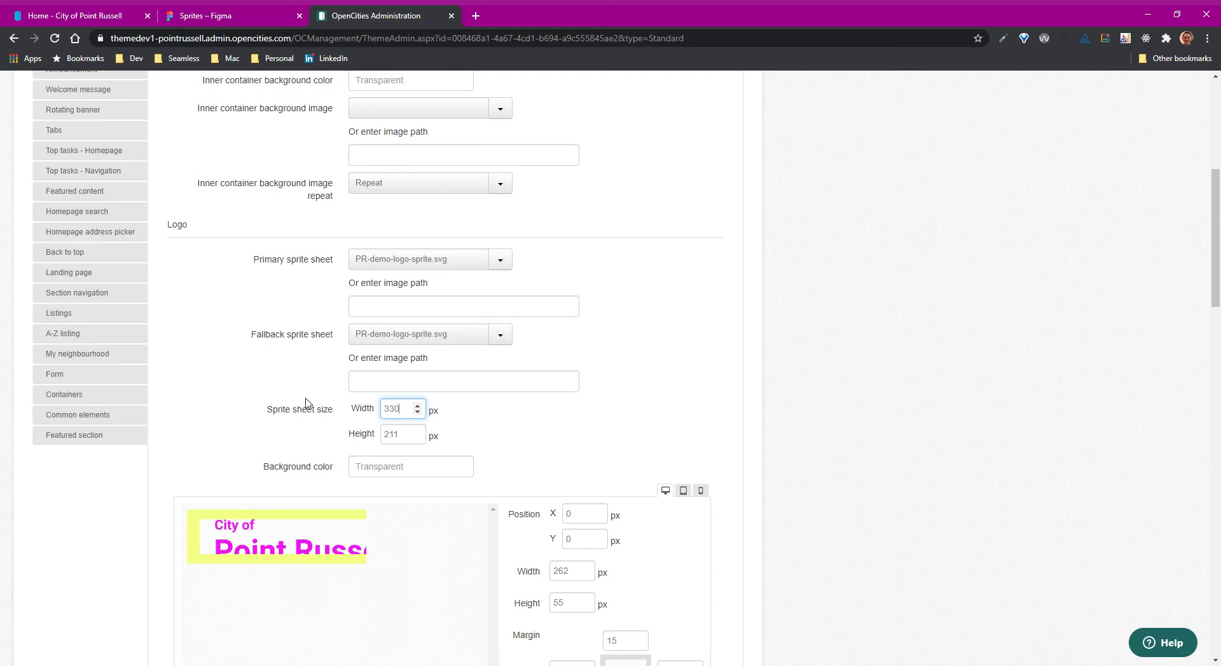
{"action": "key", "text": "Tab"}
{"action": "type", "text": "2"}
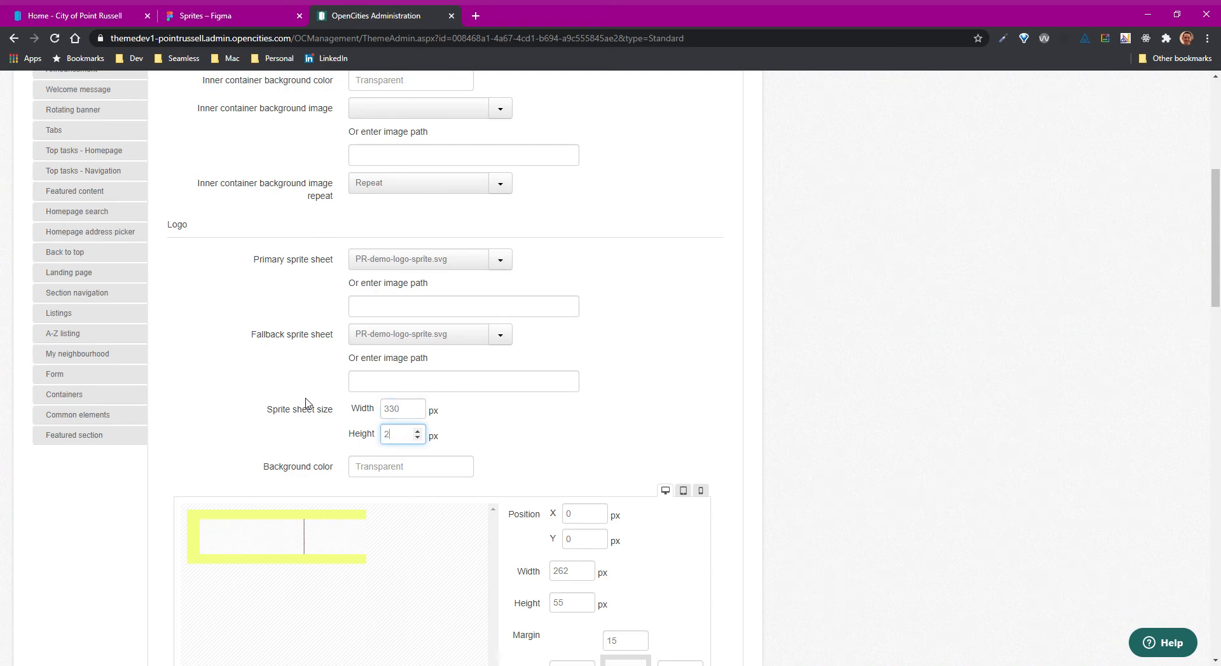
{"action": "type", "text": "48"}
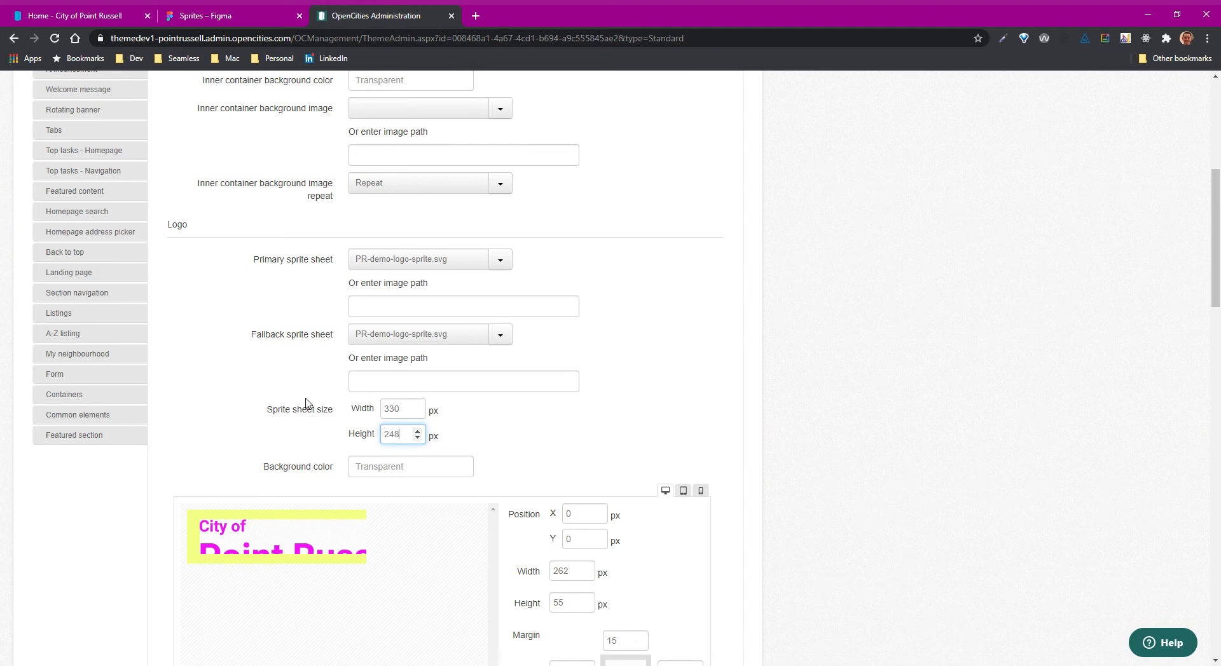
{"action": "left_click", "coordinate": [801, 465]}
- Increase the desktop logo's width to 330 px so the full wordmark fits
{"action": "double_click", "coordinate": [562, 571]}
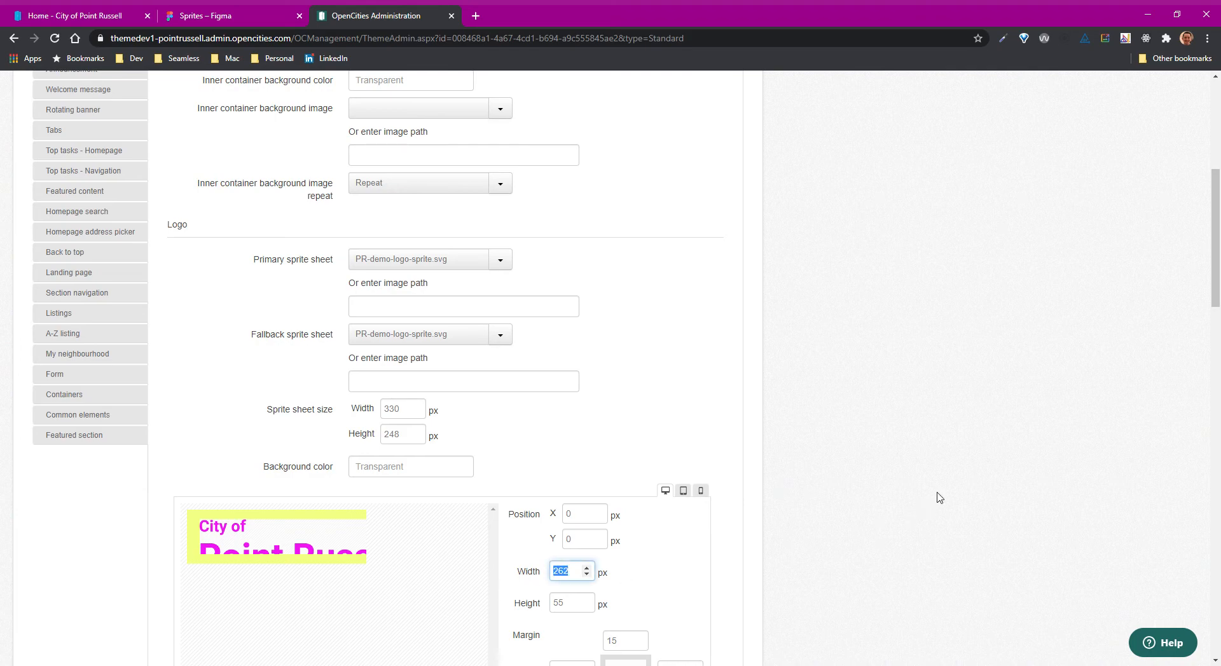
{"action": "type", "text": "271"}
{"action": "key", "text": "Up"}
{"action": "key", "text": "Up"}
{"action": "key", "text": "Up"}
{"action": "key", "text": "Up"}
{"action": "key", "text": "Up"}
{"action": "key", "text": "Up"}
{"action": "key", "text": "Up"}
{"action": "key", "text": "Up"}
{"action": "key", "text": "Up"}
{"action": "key", "text": "Up"}
{"action": "key", "text": "Up"}
{"action": "key", "text": "Up"}
{"action": "key", "text": "Up"}
{"action": "key", "text": "Up"}
{"action": "key", "text": "Up"}
{"action": "key", "text": "Up"}
{"action": "key", "text": "Up"}
{"action": "key", "text": "Up"}
{"action": "key", "text": "Up"}
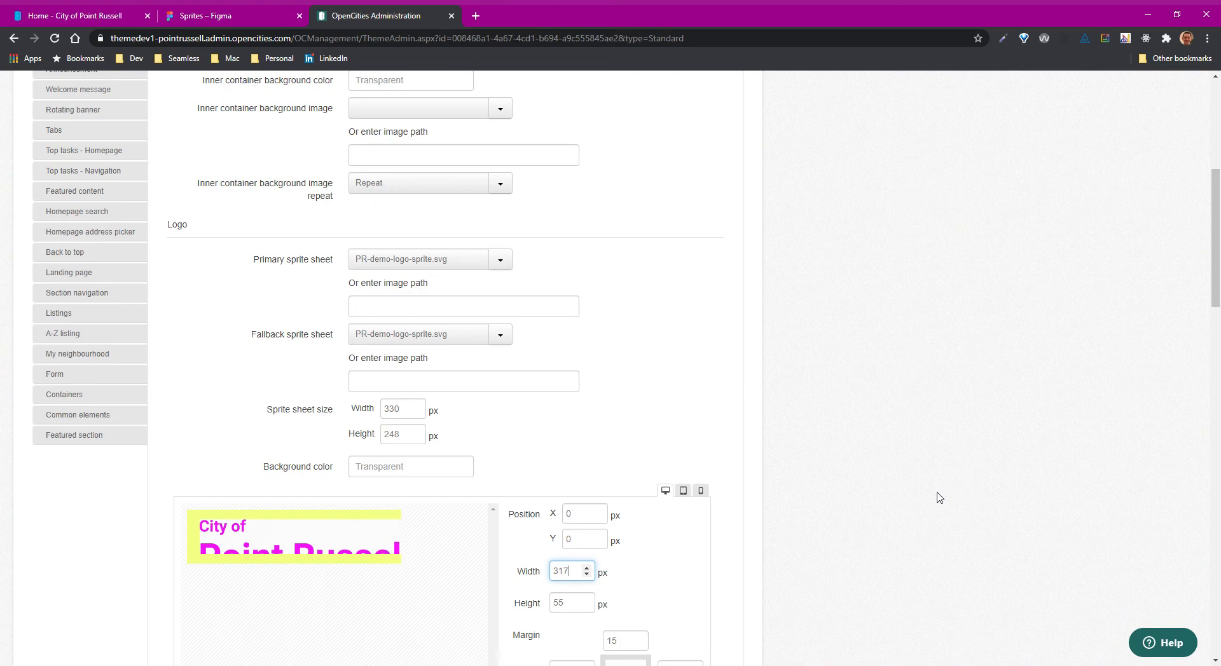
{"action": "key", "text": "Up"}
{"action": "key", "text": "Up"}
{"action": "key", "text": "Up"}
{"action": "key", "text": "Up"}
{"action": "key", "text": "Up"}
{"action": "key", "text": "Up"}
{"action": "key", "text": "Up"}
{"action": "key", "text": "Up"}
{"action": "key", "text": "Up"}
{"action": "key", "text": "Up"}
- Increase the desktop logo's height to 79 px so the full wordmark fits
{"action": "key", "text": "Tab"}
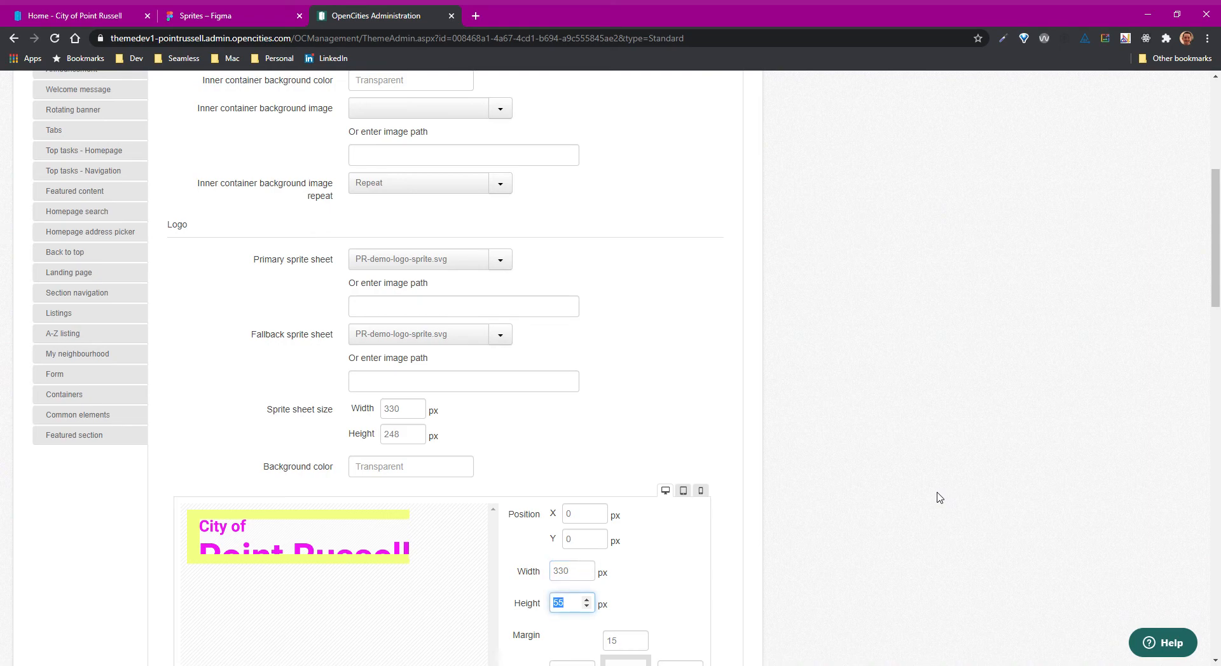
{"action": "key", "text": "Up"}
{"action": "key", "text": "Up"}
{"action": "key", "text": "Up"}
{"action": "key", "text": "Up"}
{"action": "key", "text": "Up"}
{"action": "key", "text": "Up"}
{"action": "key", "text": "Up"}
{"action": "key", "text": "Up"}
{"action": "key", "text": "Up"}
{"action": "key", "text": "Up"}
{"action": "key", "text": "Up"}
{"action": "key", "text": "Up"}
{"action": "key", "text": "Up"}
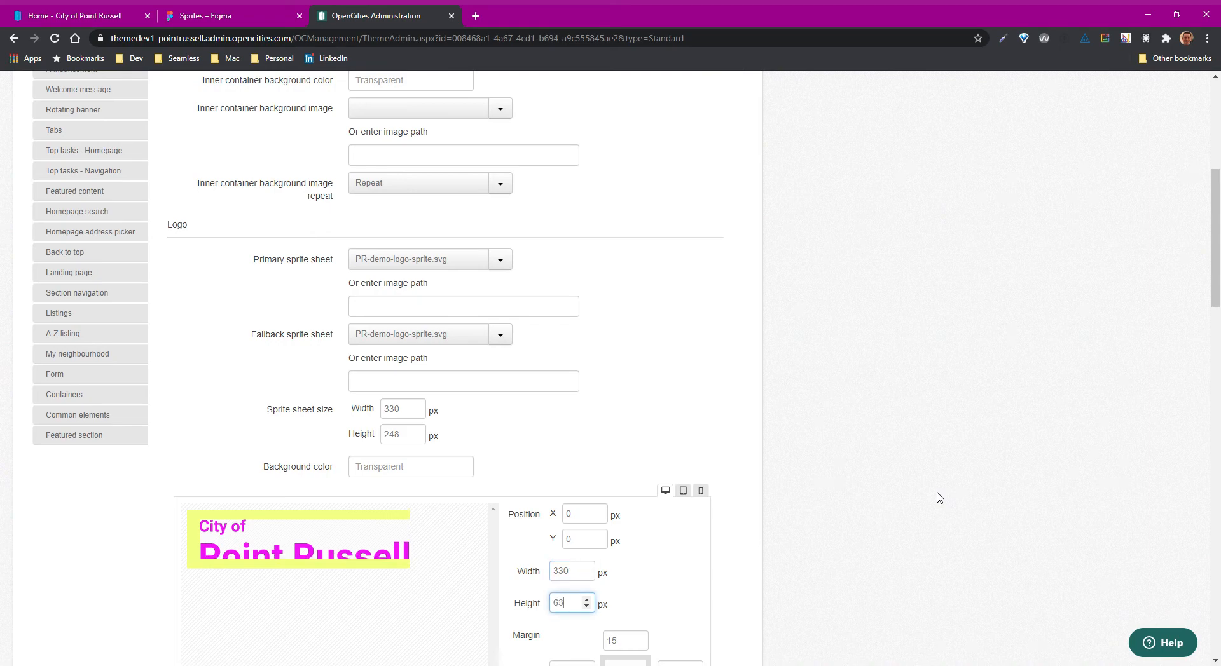
{"action": "key", "text": "Up"}
{"action": "key", "text": "Up"}
{"action": "key", "text": "Up"}
{"action": "key", "text": "Up"}
{"action": "key", "text": "Up"}
{"action": "key", "text": "Up"}
{"action": "key", "text": "Up"}
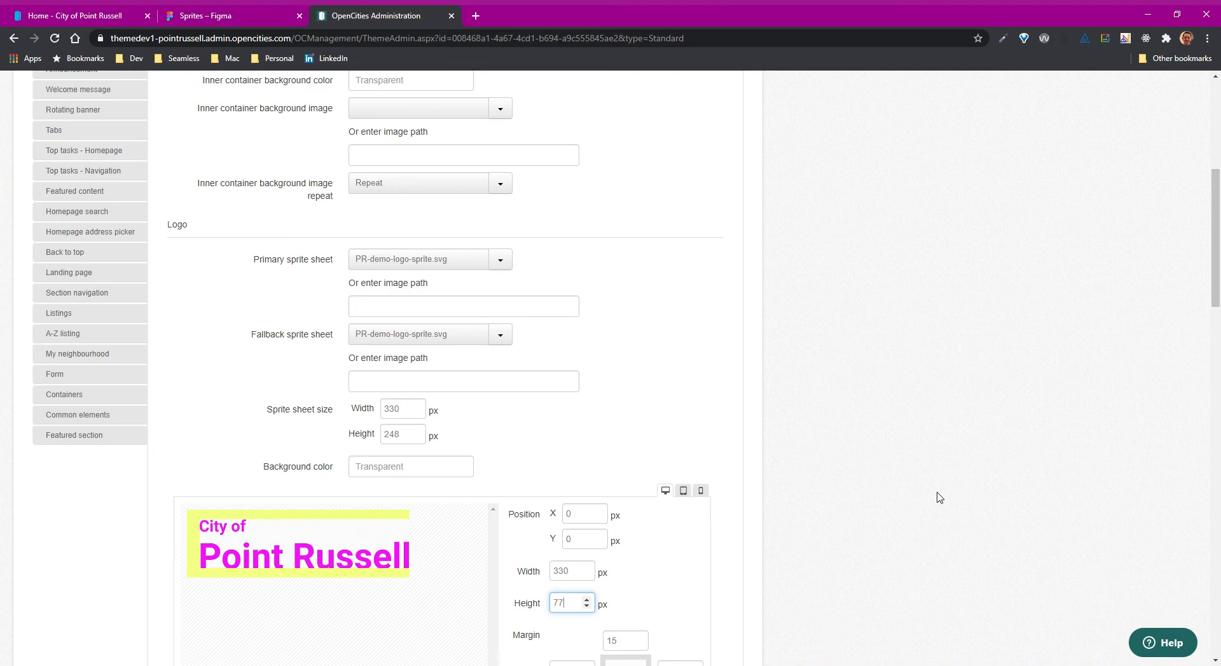
{"action": "key", "text": "Up"}
{"action": "key", "text": "Down"}
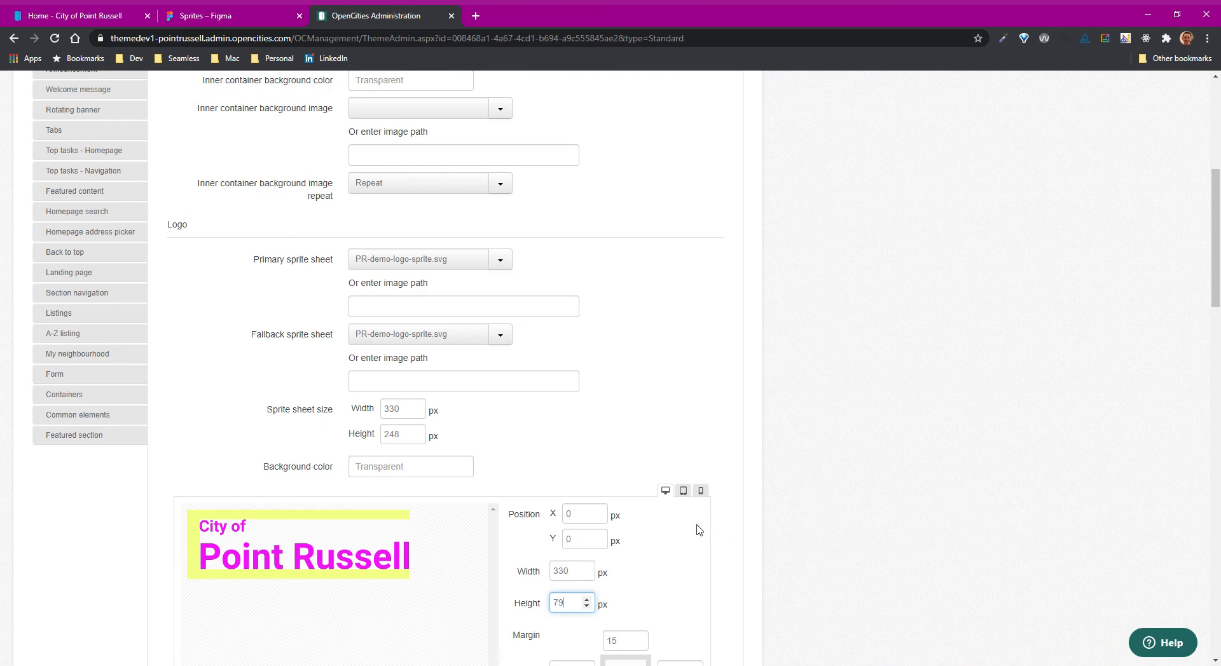
- Set the tablet logo's Y position to -100 px
{"action": "left_click", "coordinate": [690, 496]}
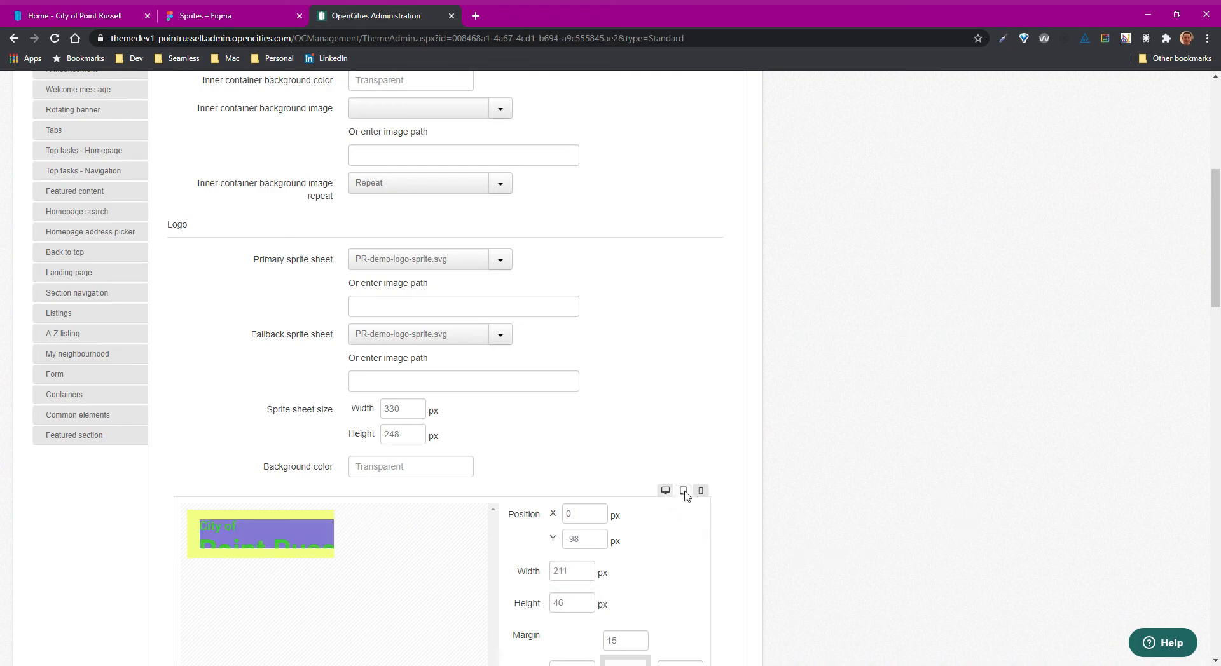
{"action": "scroll", "coordinate": [878, 438], "scroll_direction": "down", "scroll_amount": 2}
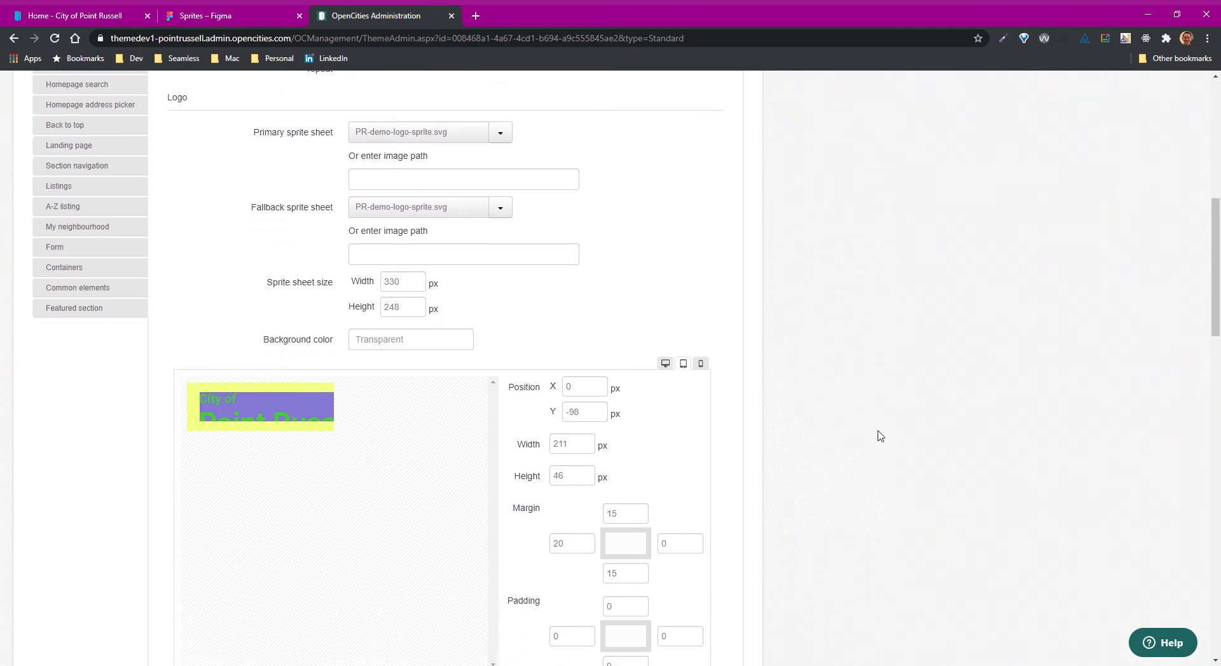
{"action": "left_click", "coordinate": [600, 416]}
{"action": "left_click", "coordinate": [600, 416]}
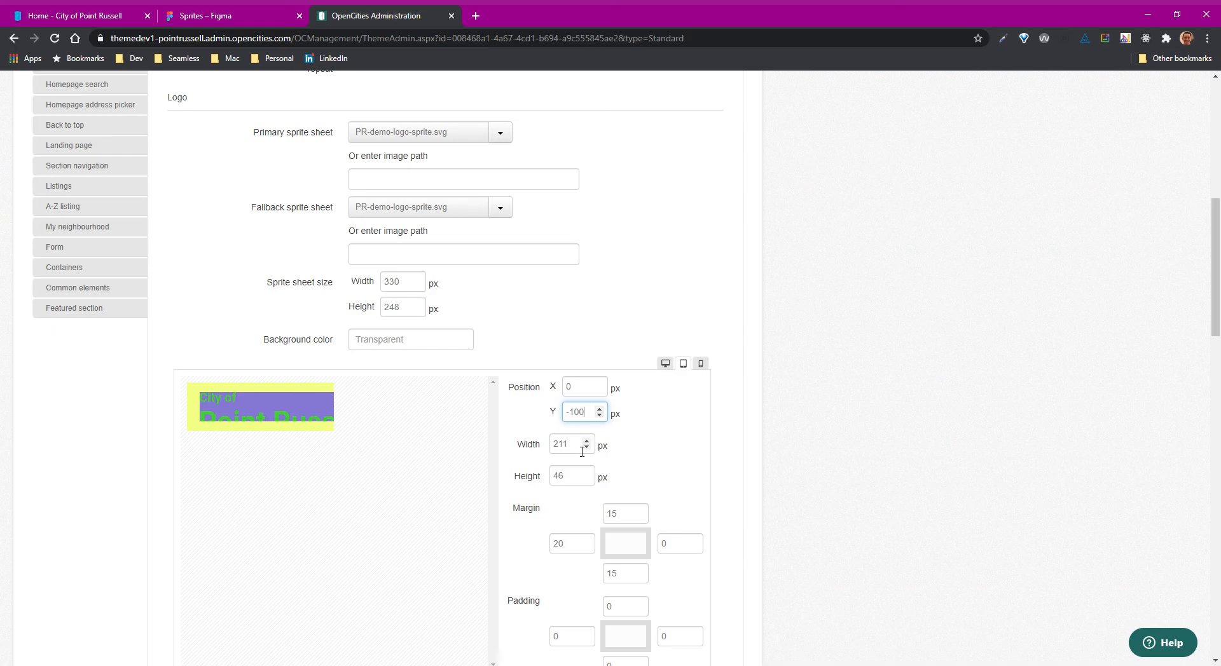
- Set the tablet logo's width to 260 px and its height to 62 px
{"action": "left_click", "coordinate": [521, 441]}
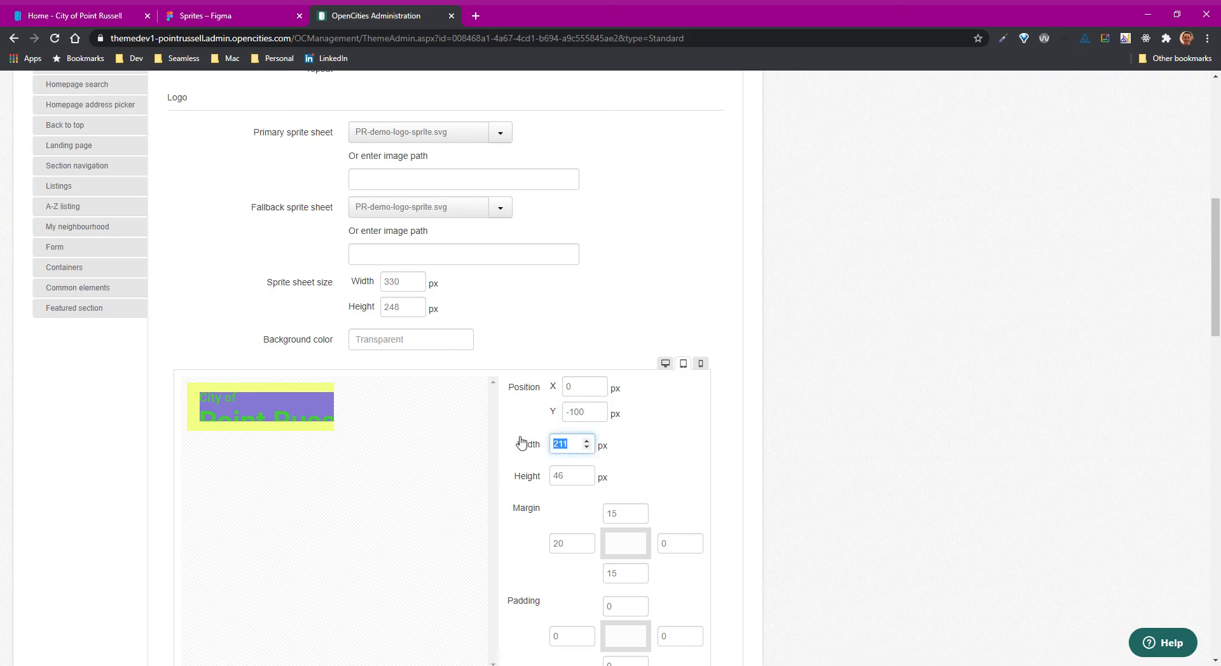
{"action": "type", "text": "260"}
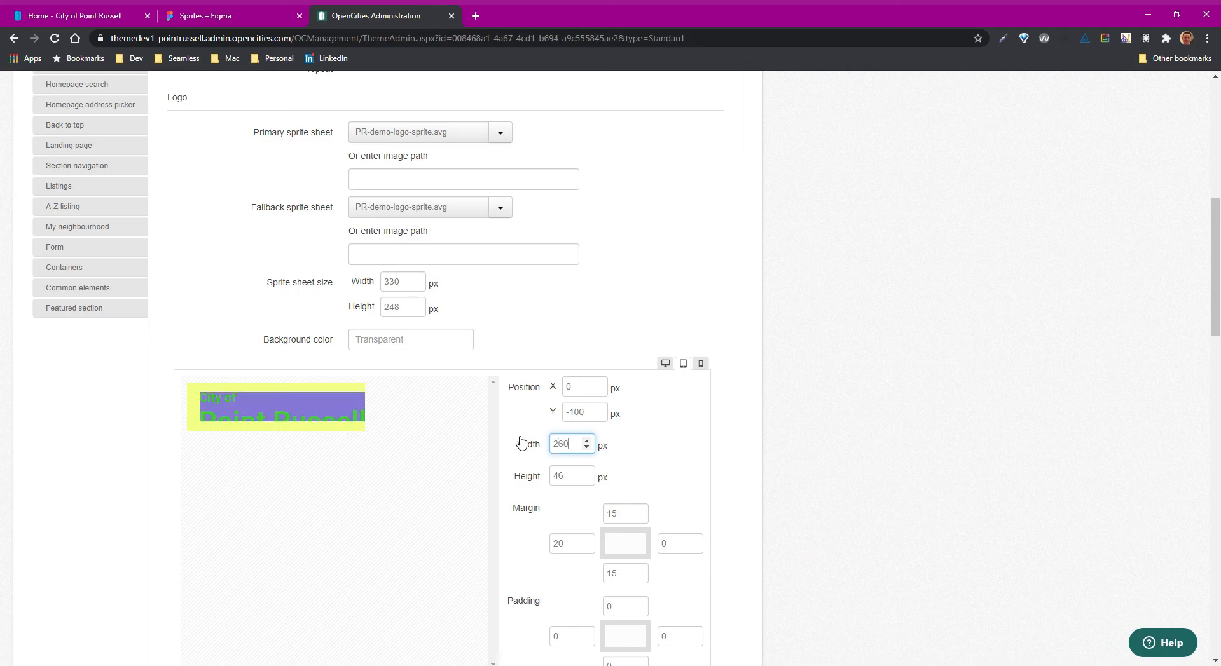
{"action": "key", "text": "Tab"}
{"action": "type", "text": "6"}
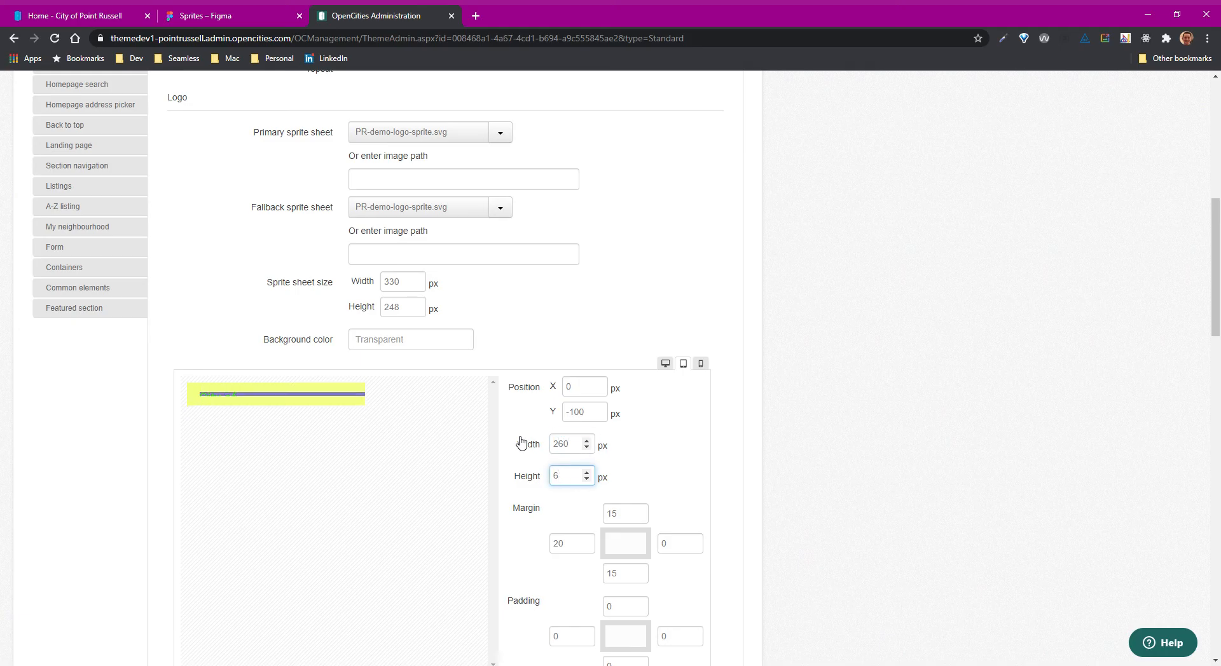
{"action": "type", "text": "2"}
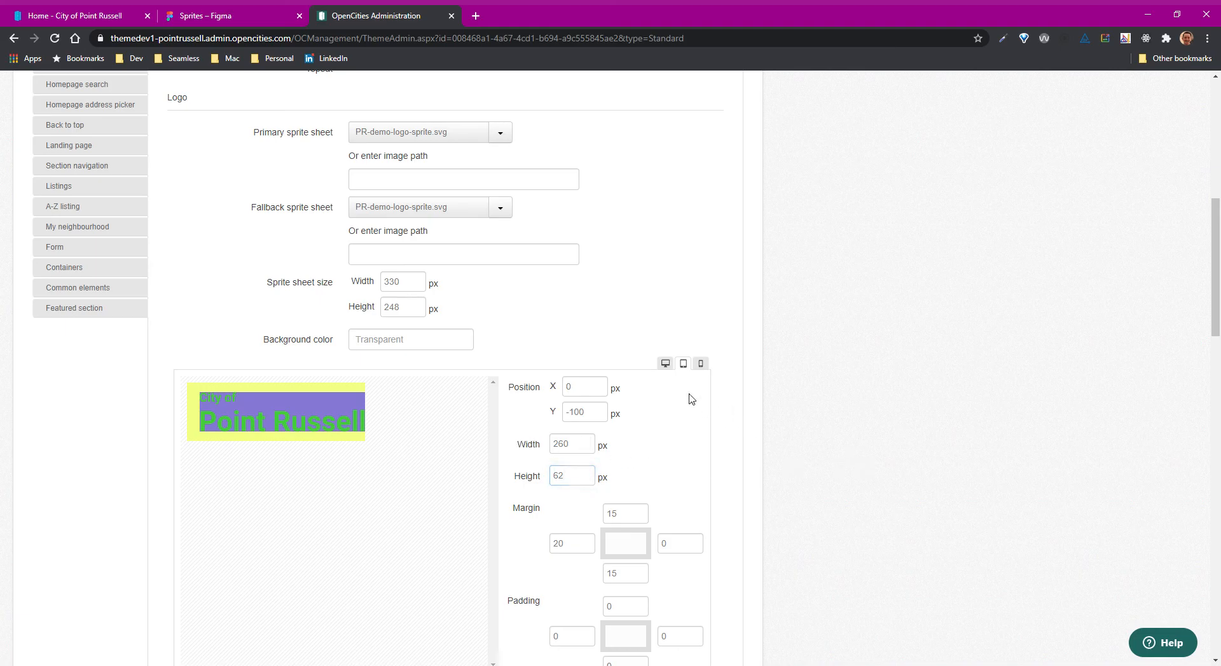
- Set the mobile logo's Y position to -200 px
{"action": "left_click", "coordinate": [701, 363]}
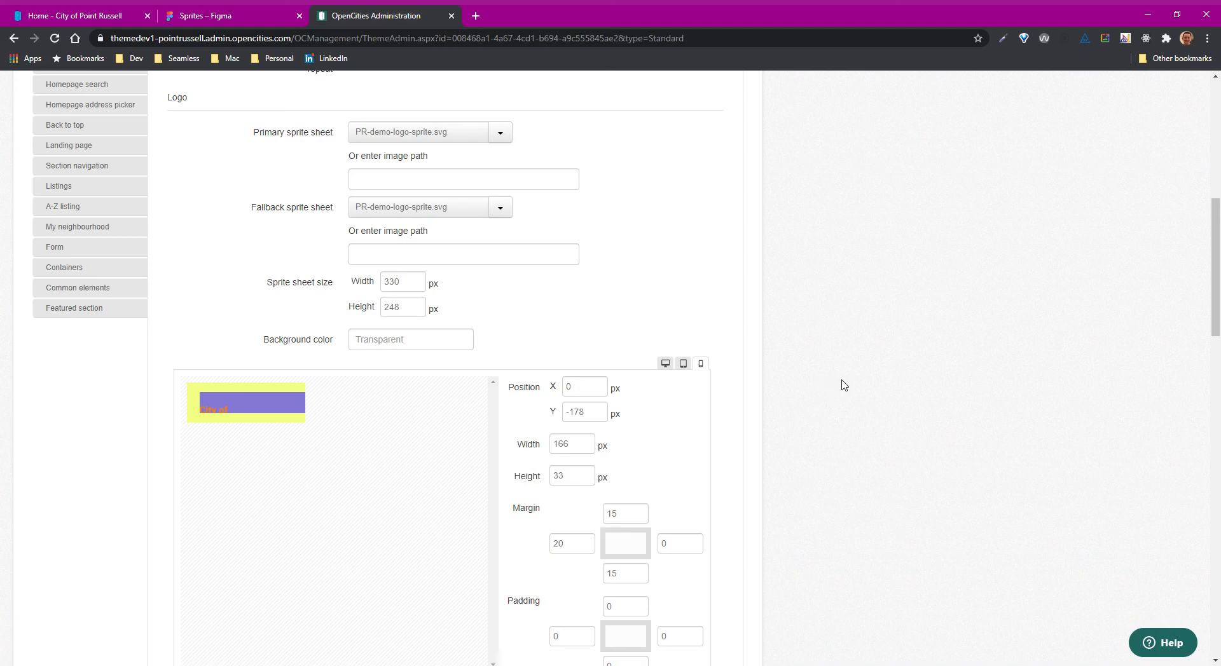
{"action": "left_click_drag", "start_coordinate": [593, 413], "coordinate": [518, 413]}
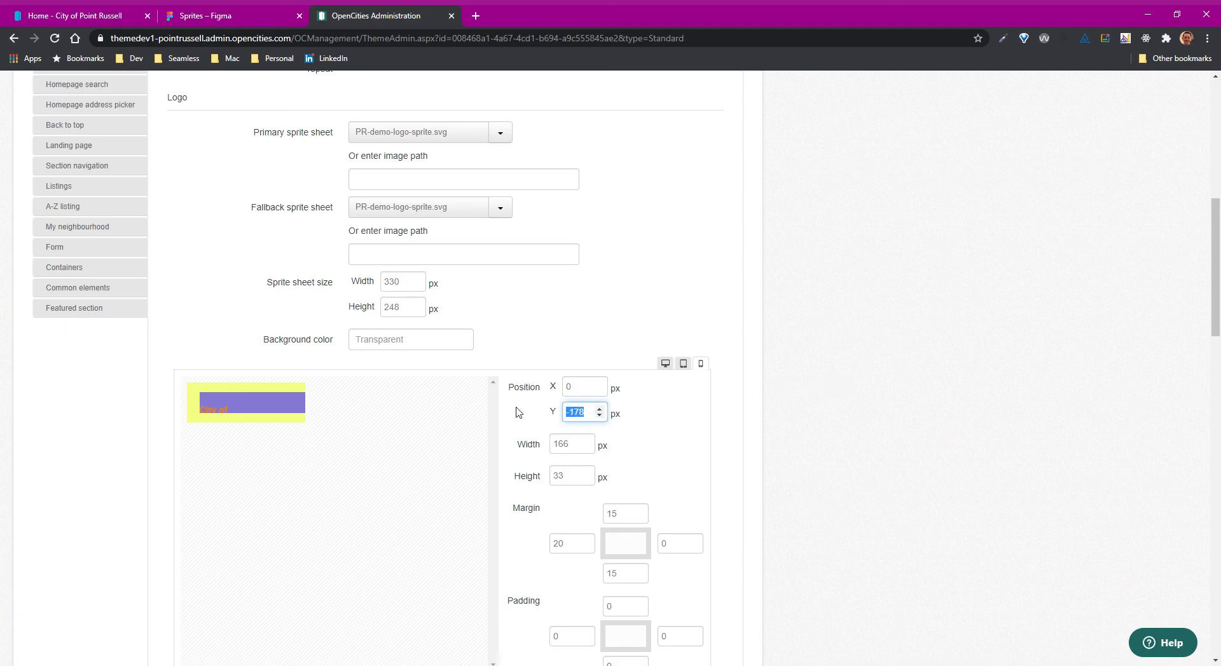
{"action": "type", "text": "-200"}
- Set the mobile logo's width to 200 px and its height to 48 px
{"action": "left_click_drag", "start_coordinate": [578, 445], "coordinate": [482, 442]}
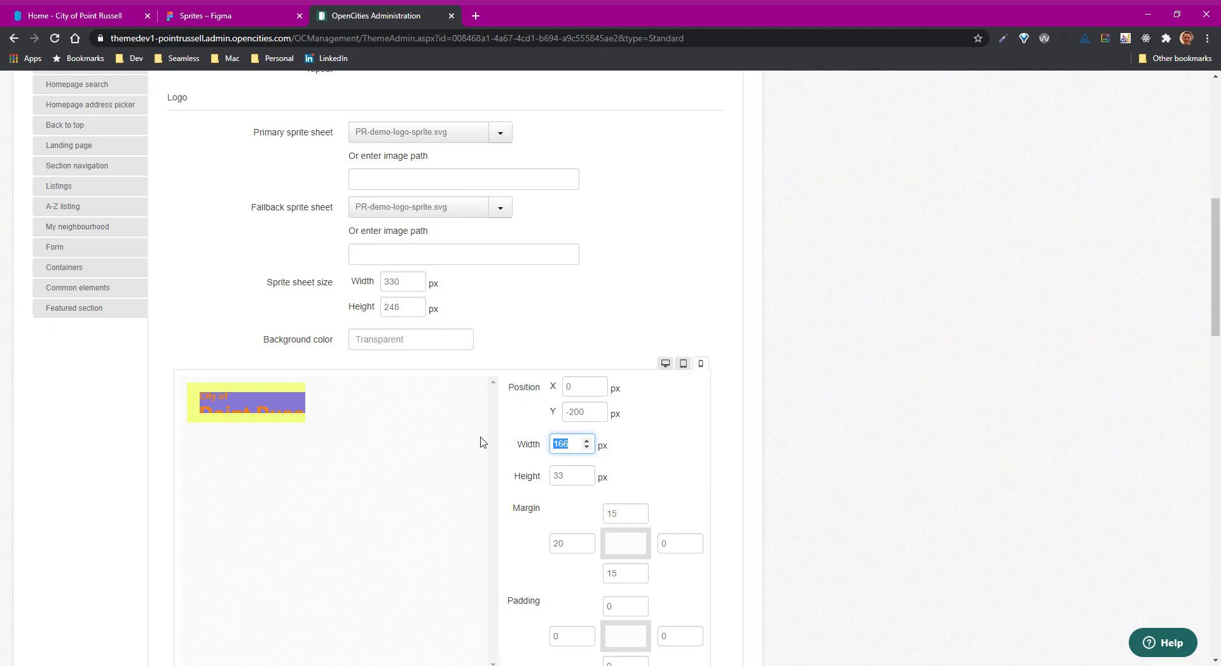
{"action": "type", "text": "200"}
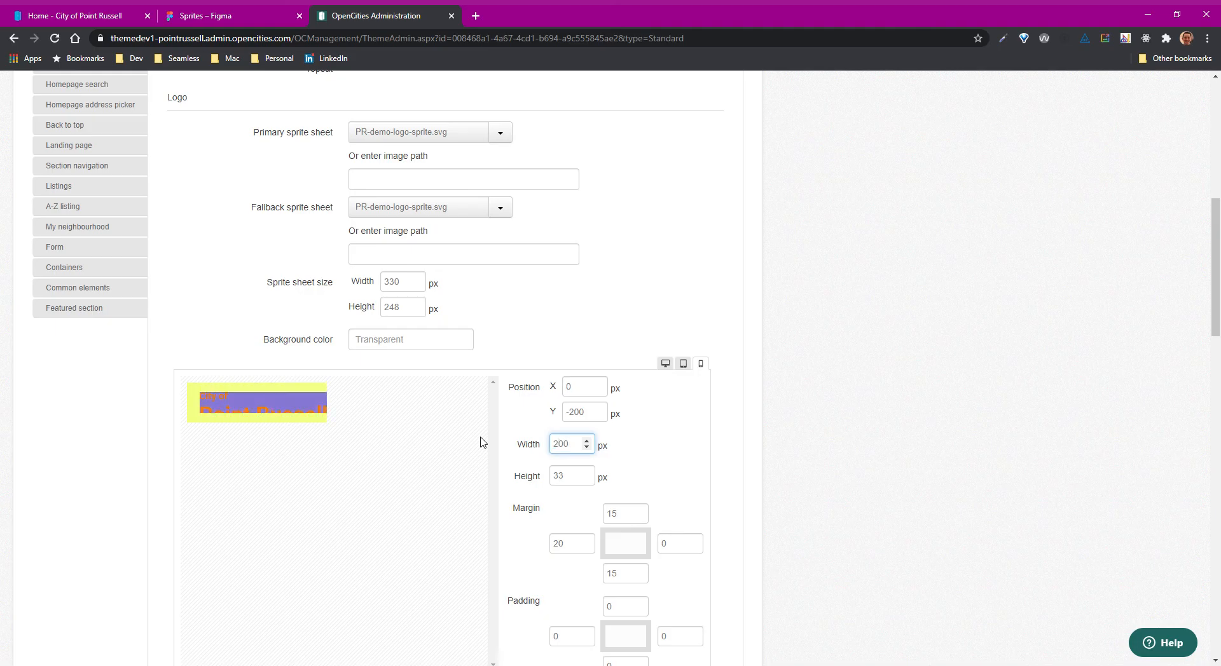
{"action": "key", "text": "Tab"}
{"action": "type", "text": "4"}
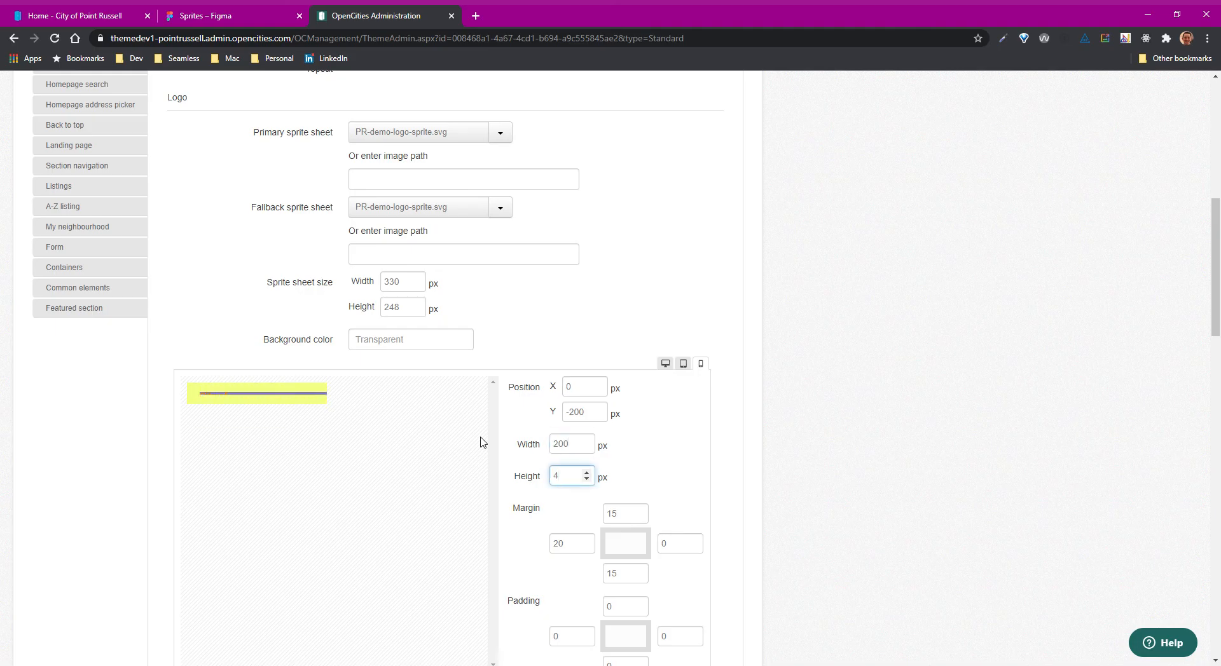
{"action": "type", "text": "8"}
{"action": "left_click", "coordinate": [873, 450]}
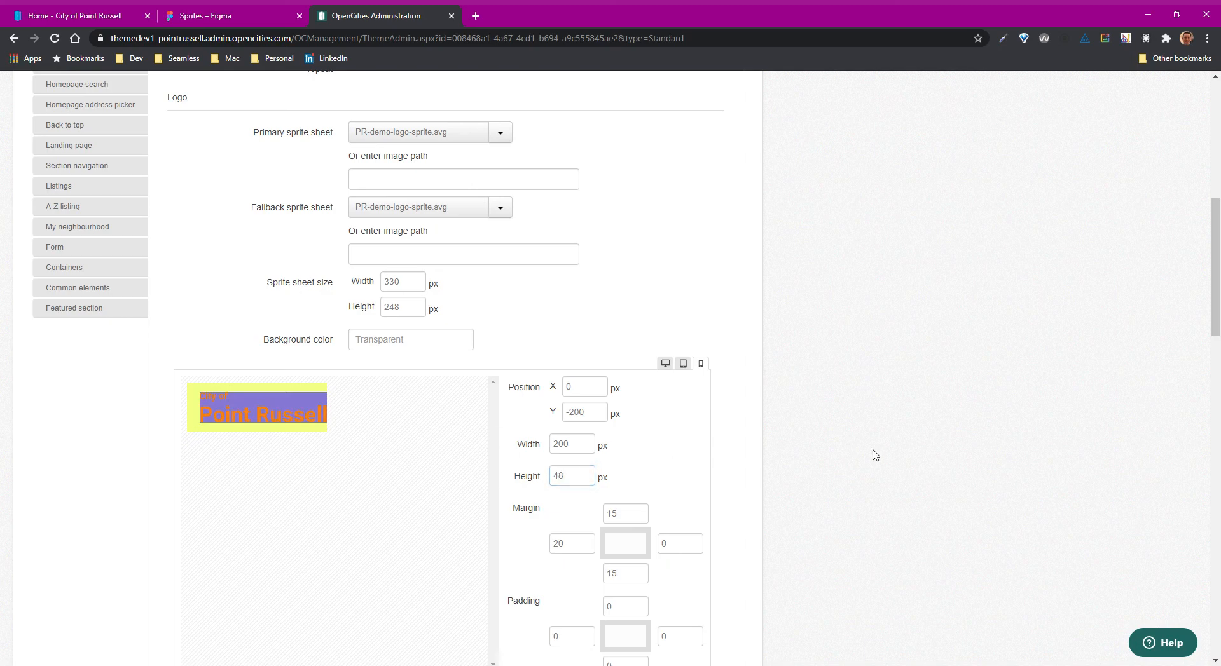
- Save the Logo demo theme and open a preview of it with the Public option
{"action": "scroll", "coordinate": [878, 449], "scroll_direction": "down", "scroll_amount": 20}
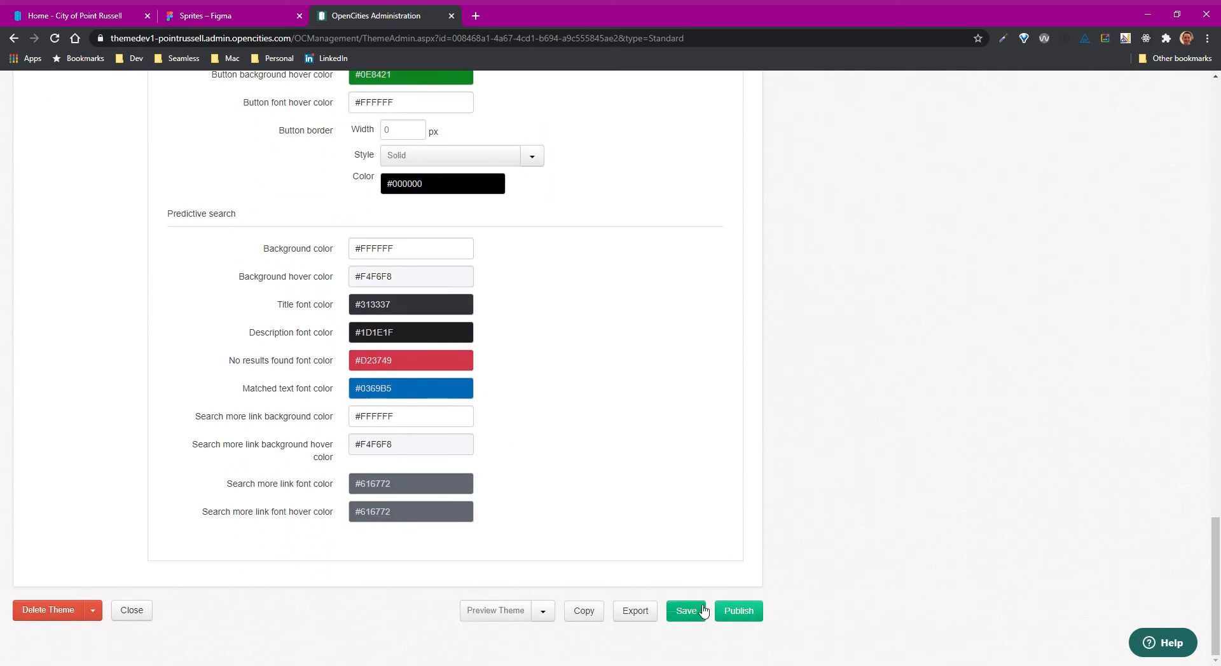
{"action": "left_click", "coordinate": [689, 612]}
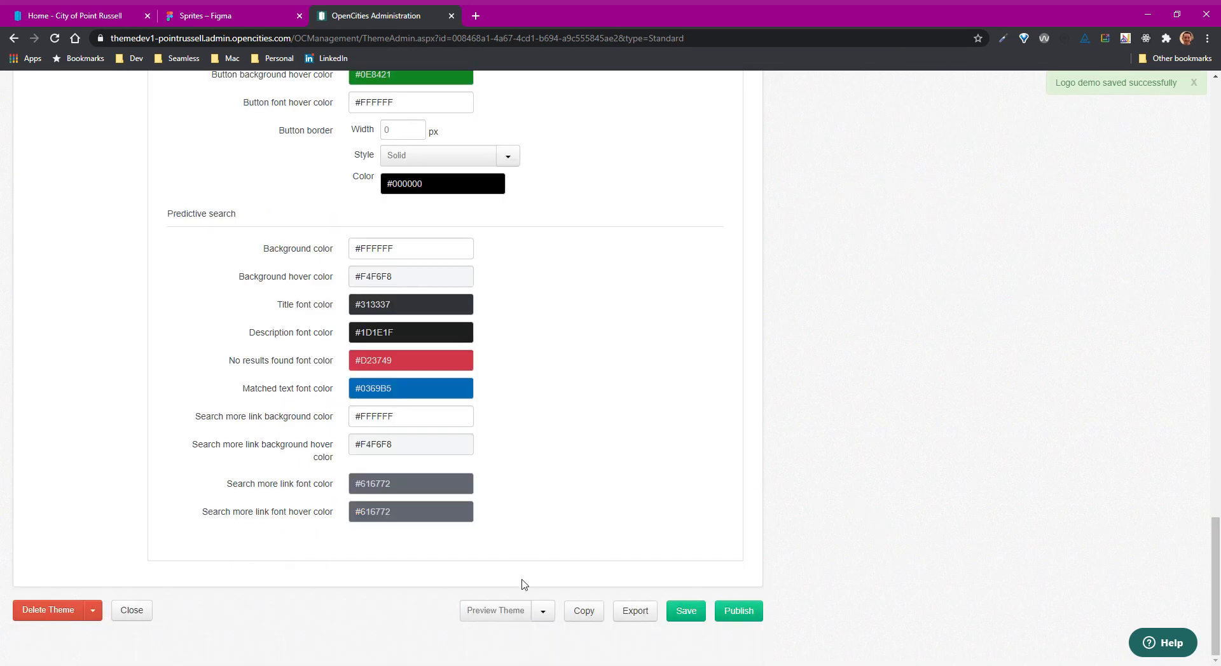
{"action": "left_click", "coordinate": [545, 612]}
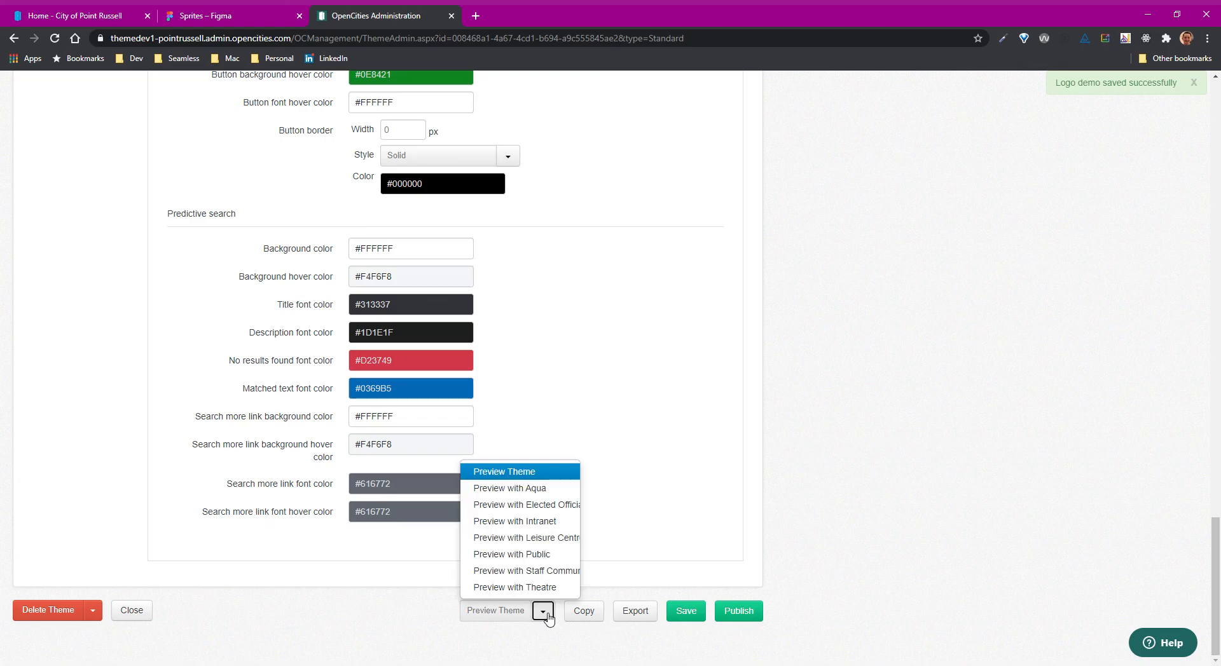
{"action": "left_click", "coordinate": [535, 555]}
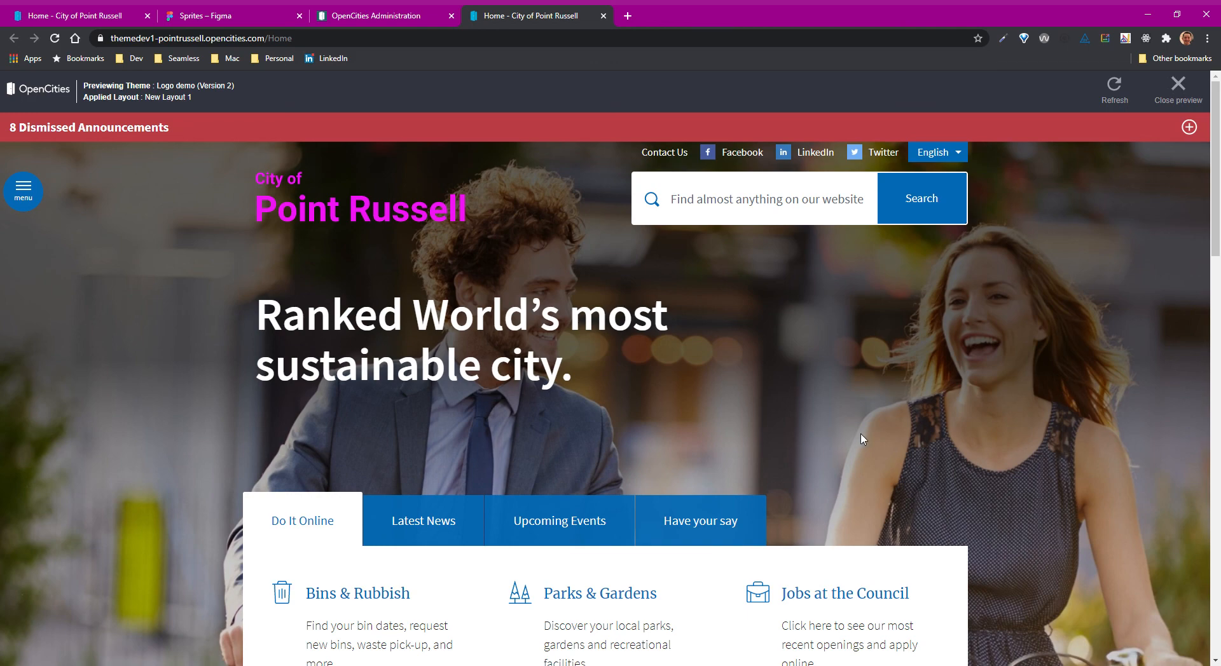
- Open the browser's developer tools on the preview and emulate an iPhone 5/SE to check the mobile logo
{"action": "key", "text": "ctrl+shift+i"}
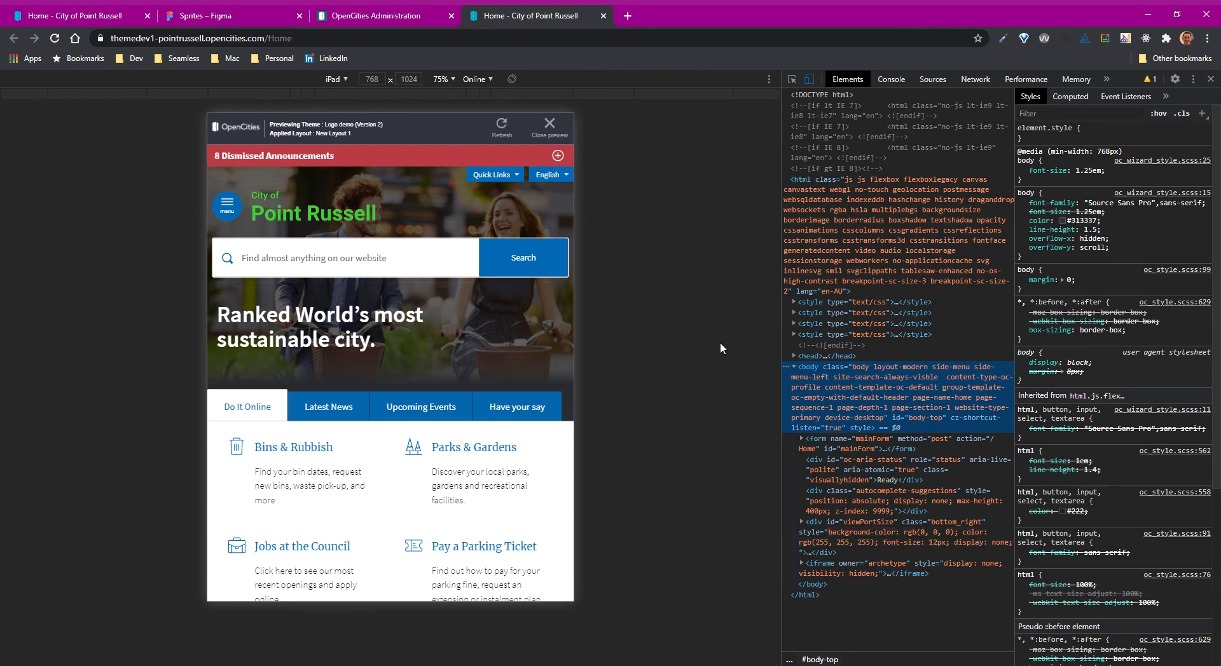
{"action": "left_click", "coordinate": [336, 82]}
{"action": "left_click", "coordinate": [346, 174]}
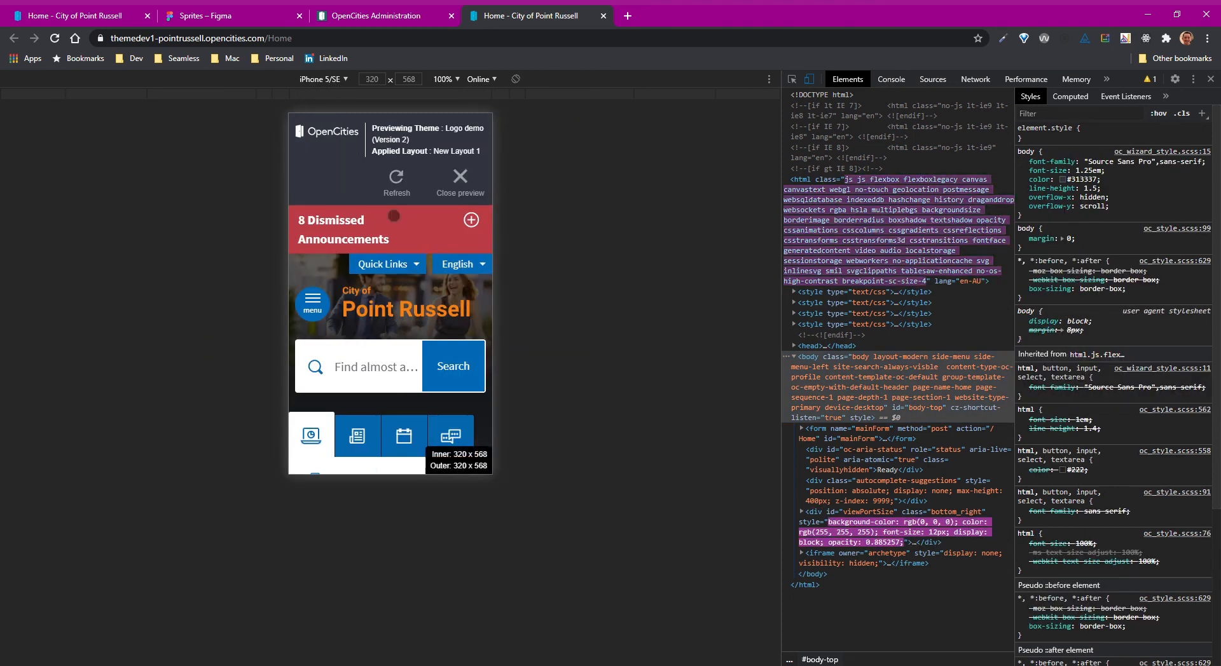